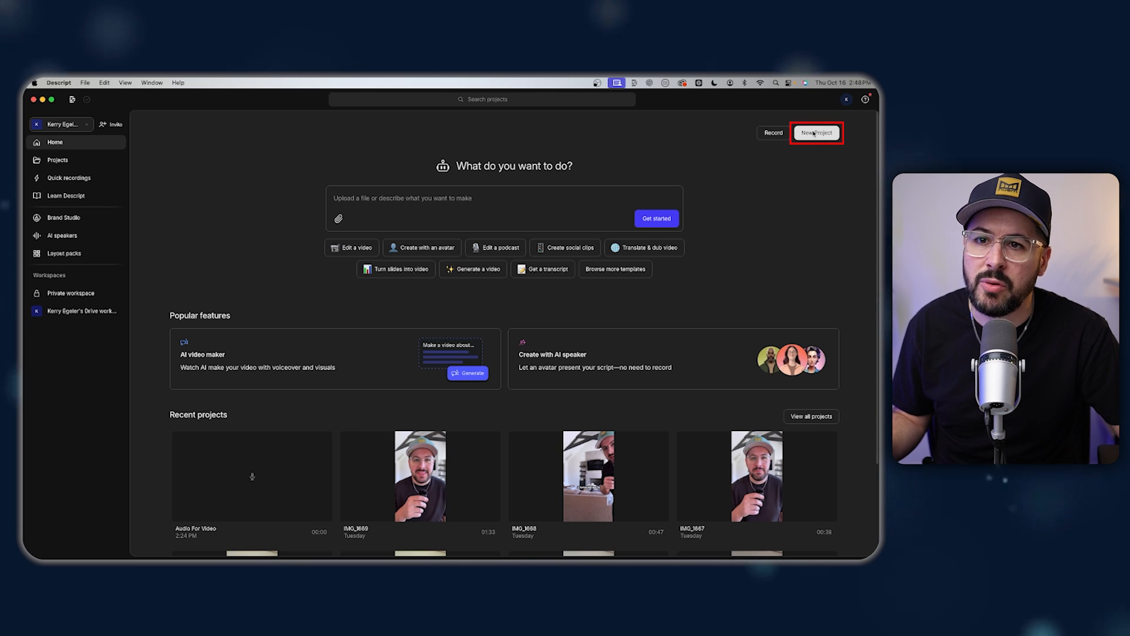
- Create a new video project from the home page
{"action": "scroll", "coordinate": [336, 513], "scroll_direction": "down", "scroll_amount": 4}
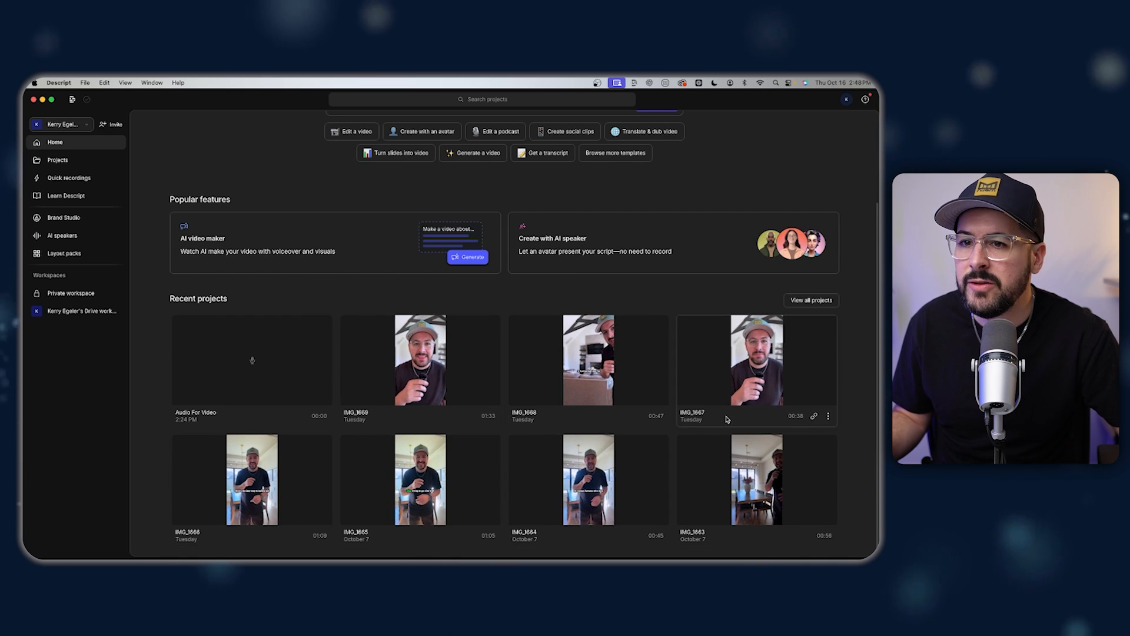
{"action": "scroll", "coordinate": [724, 389], "scroll_direction": "up", "scroll_amount": 4}
{"action": "left_click", "coordinate": [816, 133]}
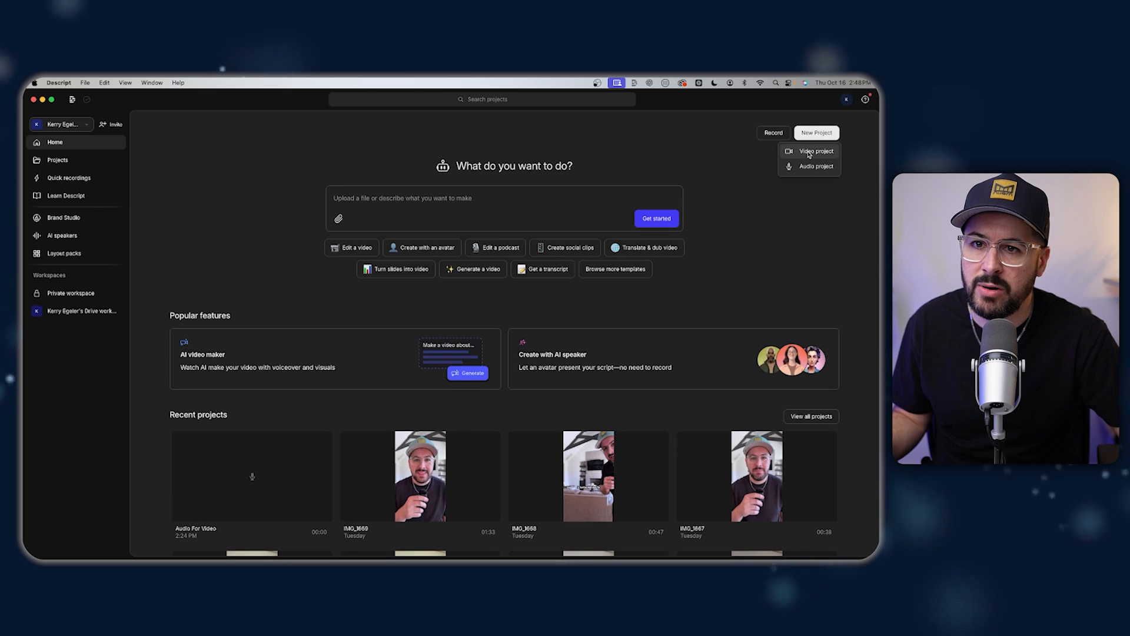
{"action": "left_click", "coordinate": [812, 152]}
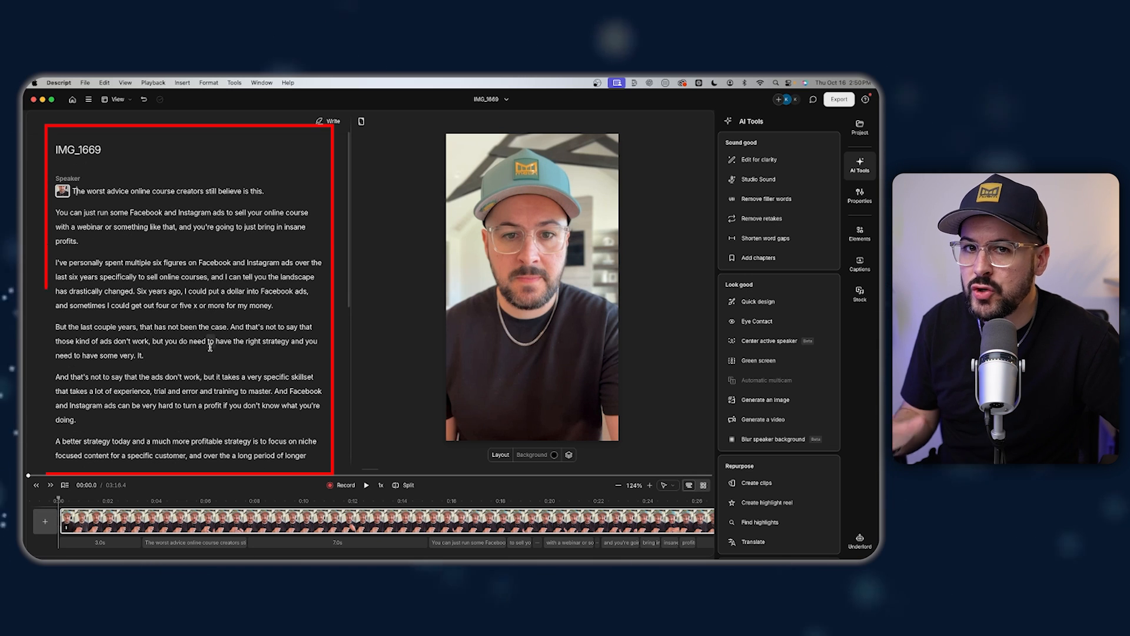
- Look through the IMG_1669 transcript and apply Studio Sound to the recording's audio
{"action": "scroll", "coordinate": [147, 256], "scroll_direction": "down", "scroll_amount": 4}
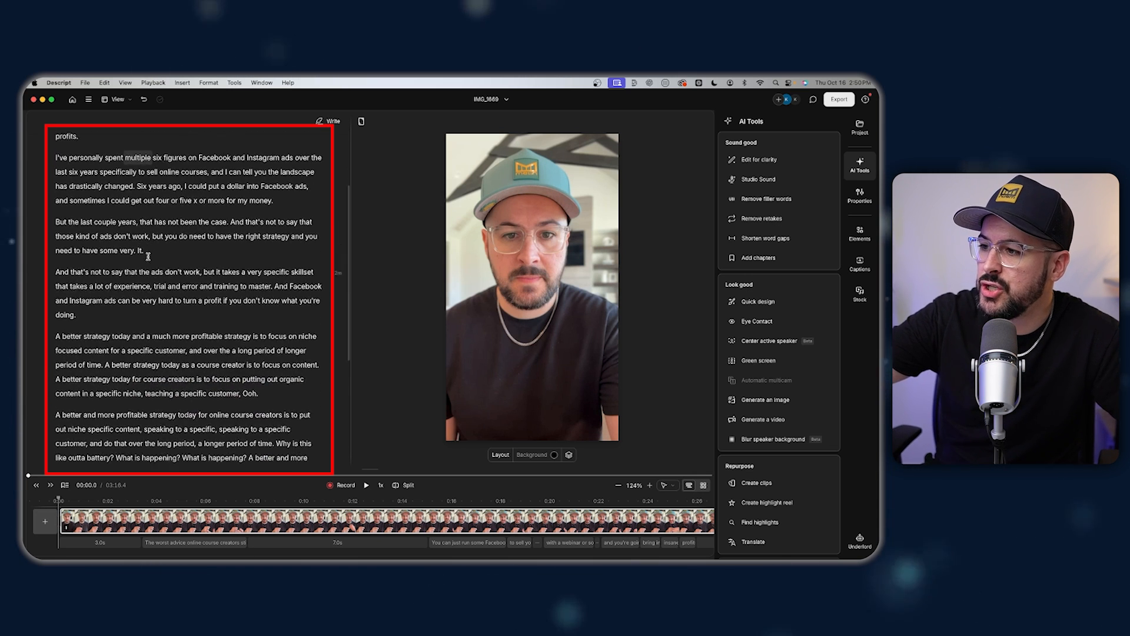
{"action": "scroll", "coordinate": [147, 257], "scroll_direction": "down", "scroll_amount": 6}
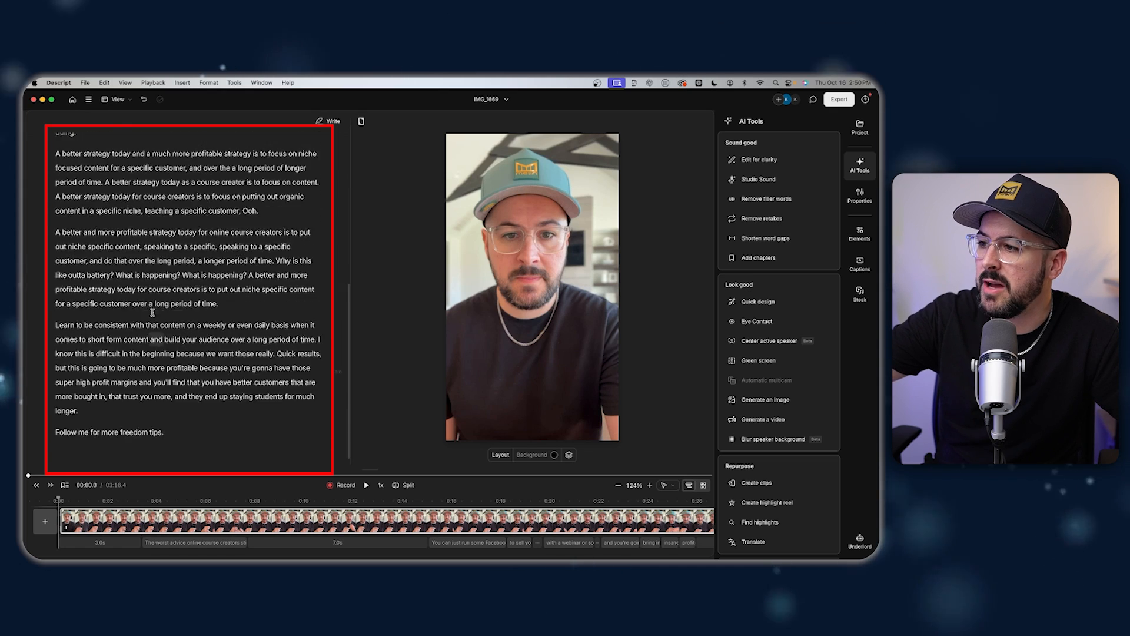
{"action": "scroll", "coordinate": [152, 312], "scroll_direction": "up", "scroll_amount": 10}
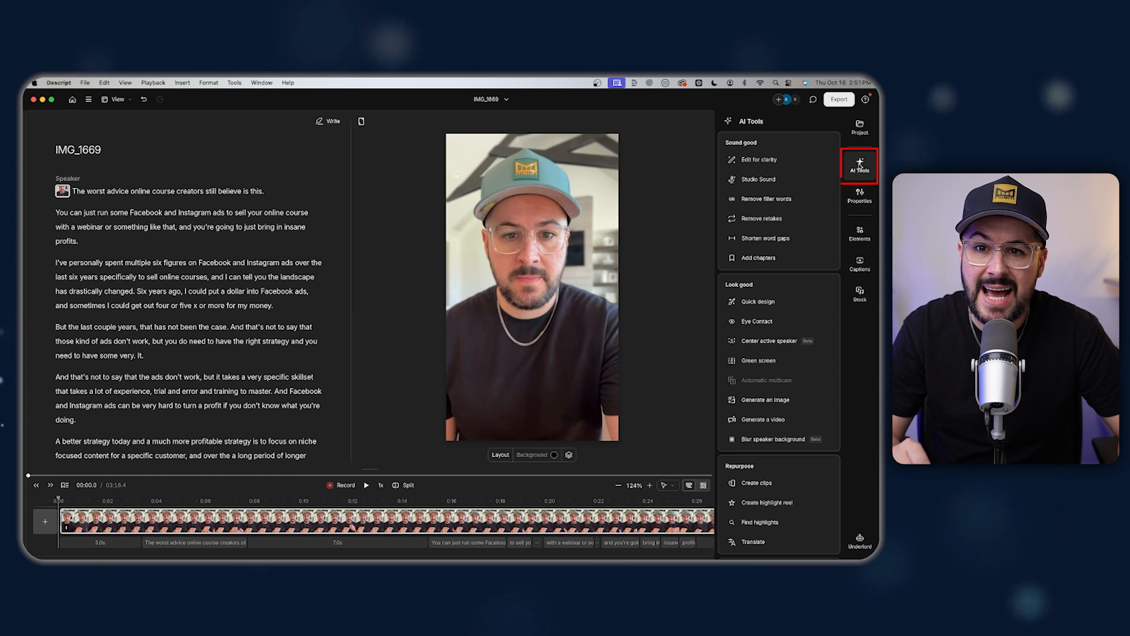
{"action": "left_click", "coordinate": [860, 167]}
{"action": "left_click", "coordinate": [859, 165]}
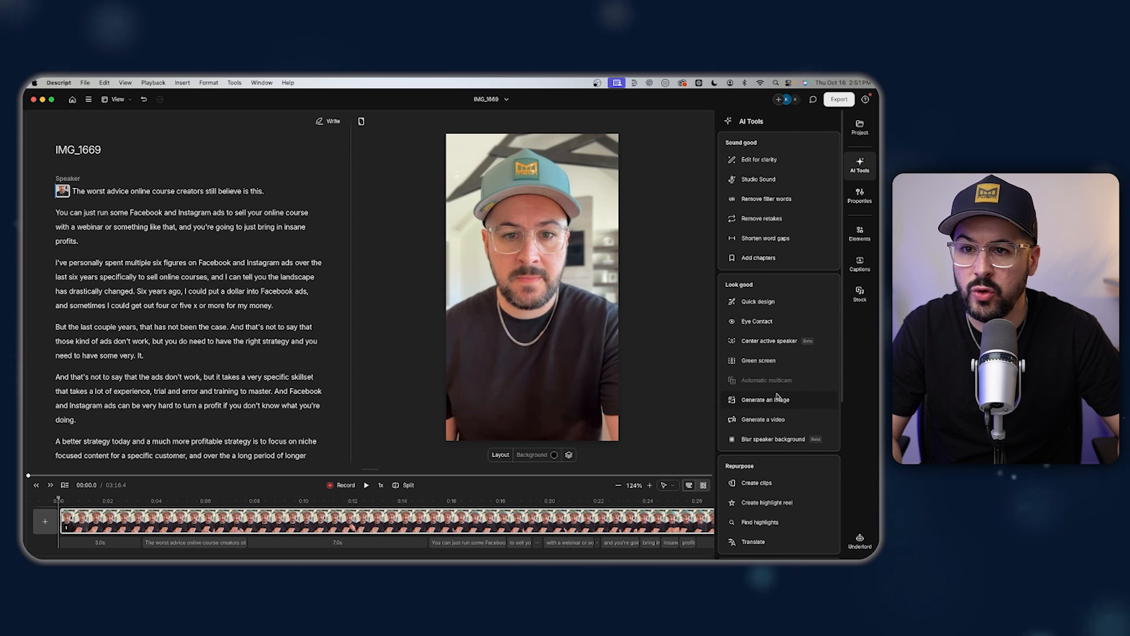
{"action": "left_click", "coordinate": [762, 179]}
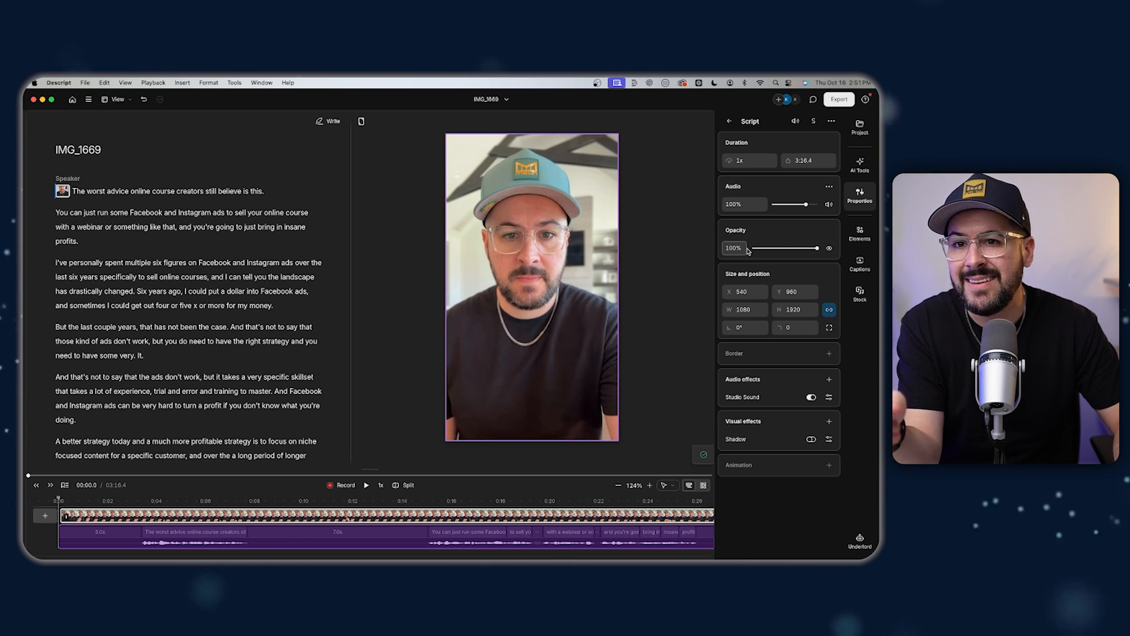
- Run Remove retakes on the composition and accept both suggested cuts in the script
{"action": "left_click", "coordinate": [866, 169]}
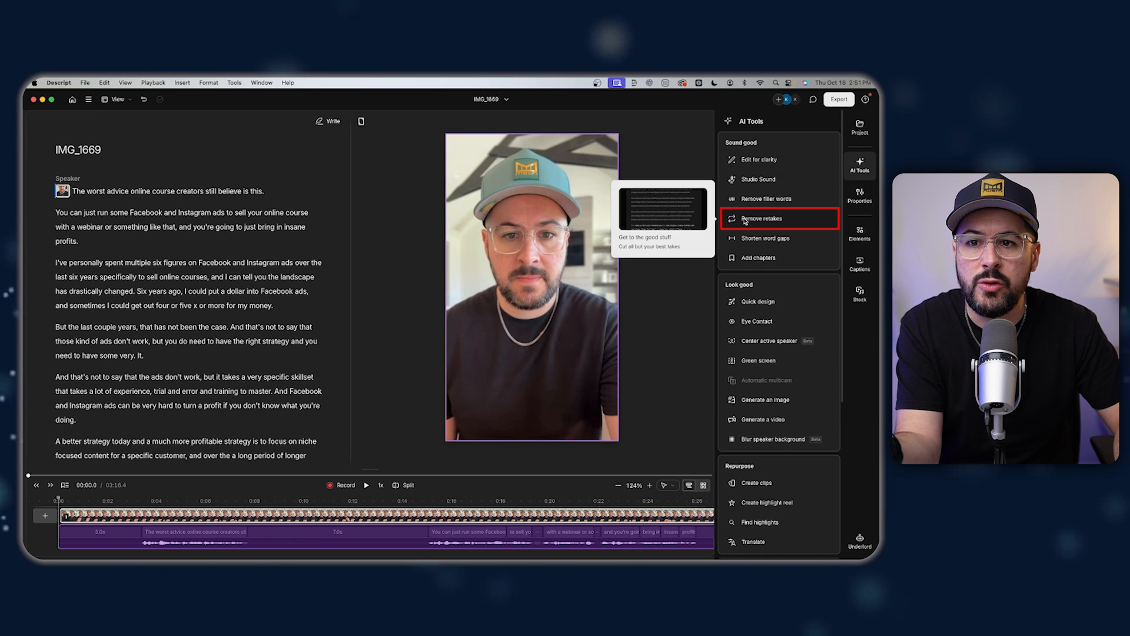
{"action": "left_click", "coordinate": [771, 219]}
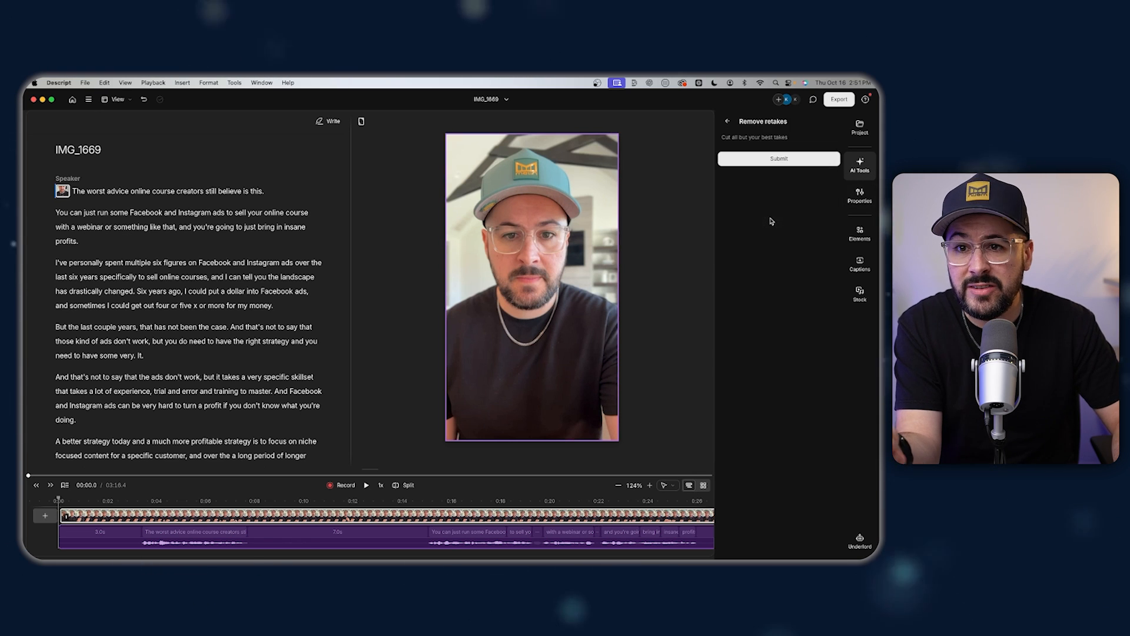
{"action": "left_click", "coordinate": [765, 157]}
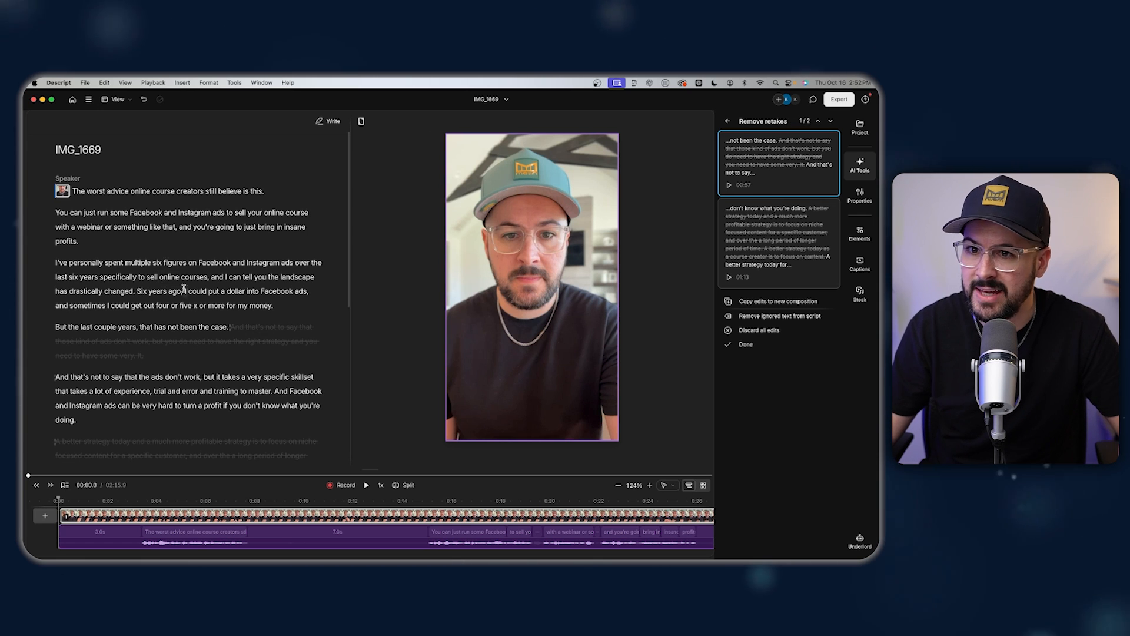
{"action": "mouse_move", "coordinate": [786, 178]}
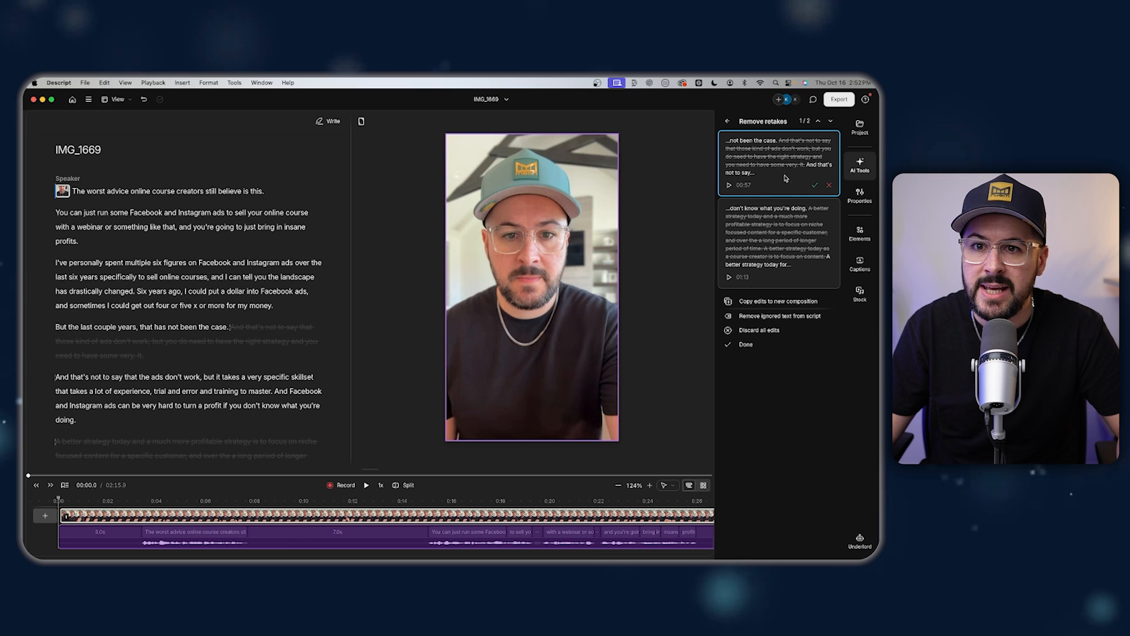
{"action": "left_click", "coordinate": [816, 187]}
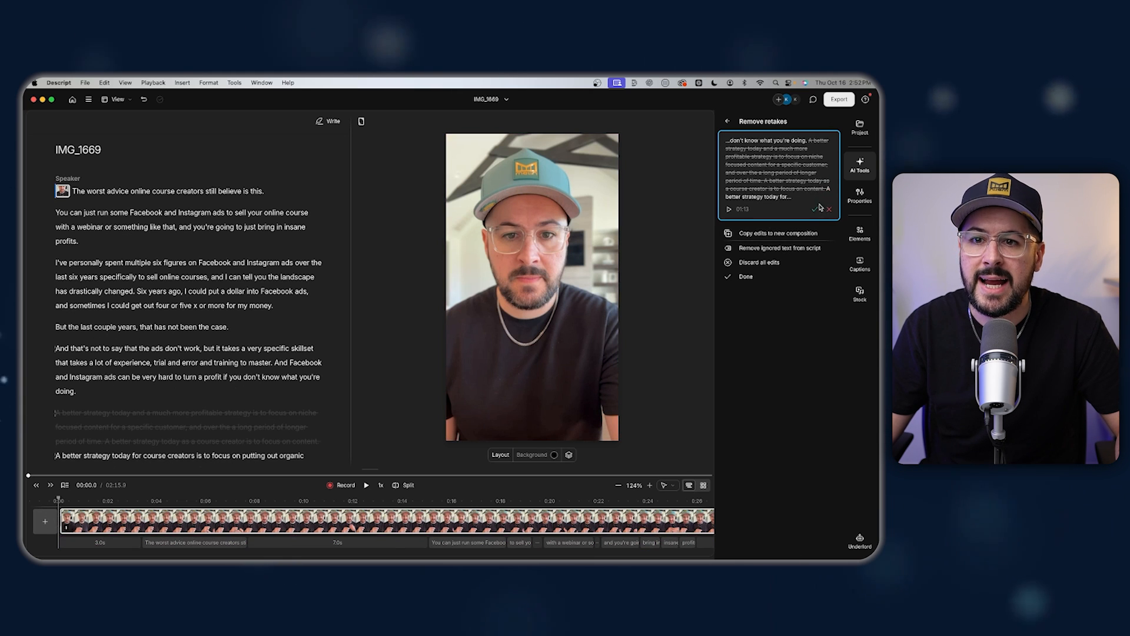
{"action": "left_click", "coordinate": [815, 210]}
- Delete the struck-through retake between "teaching a specific customer," and "A better and more profitable strategy", and finish the retakes review
{"action": "scroll", "coordinate": [184, 399], "scroll_direction": "down", "scroll_amount": 5}
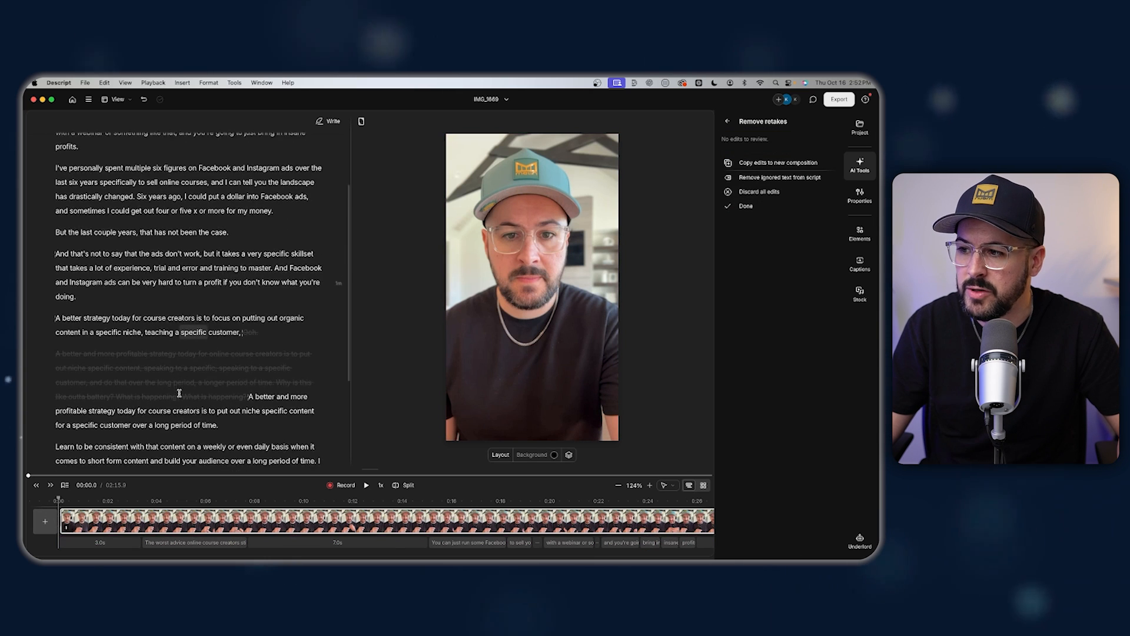
{"action": "scroll", "coordinate": [224, 345], "scroll_direction": "up", "scroll_amount": 3}
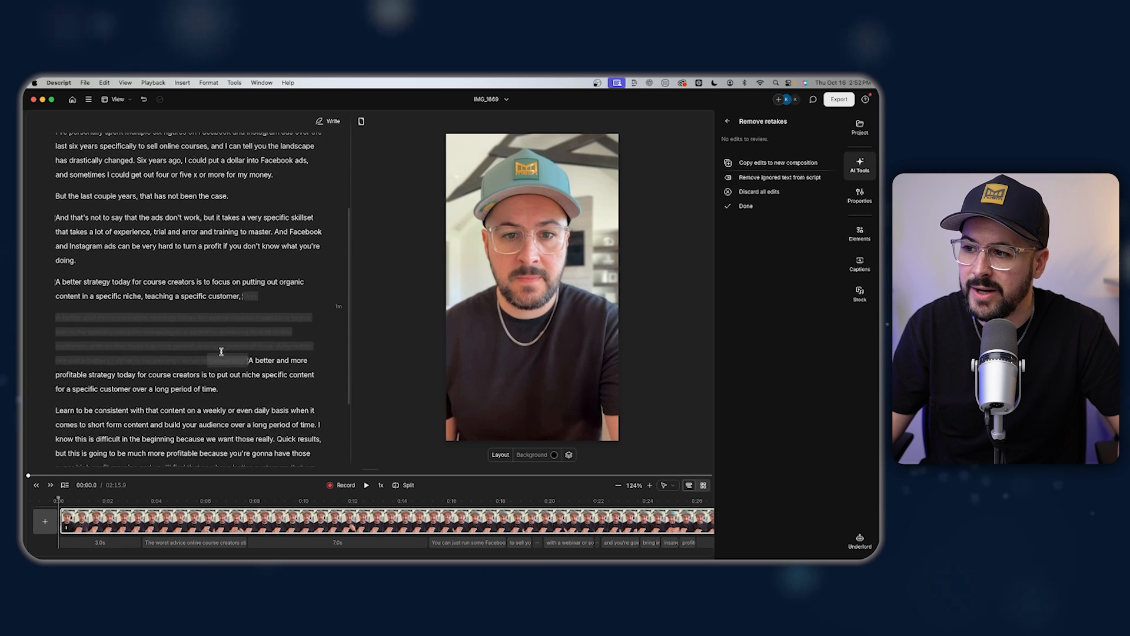
{"action": "mouse_move", "coordinate": [228, 330]}
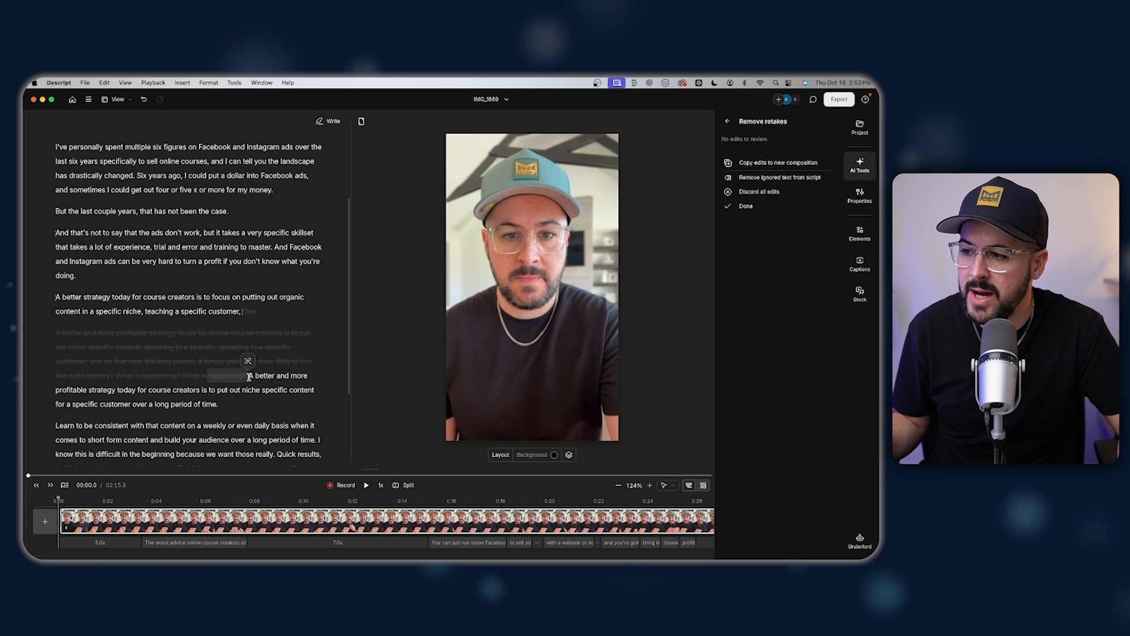
{"action": "left_click_drag", "start_coordinate": [247, 379], "coordinate": [238, 343]}
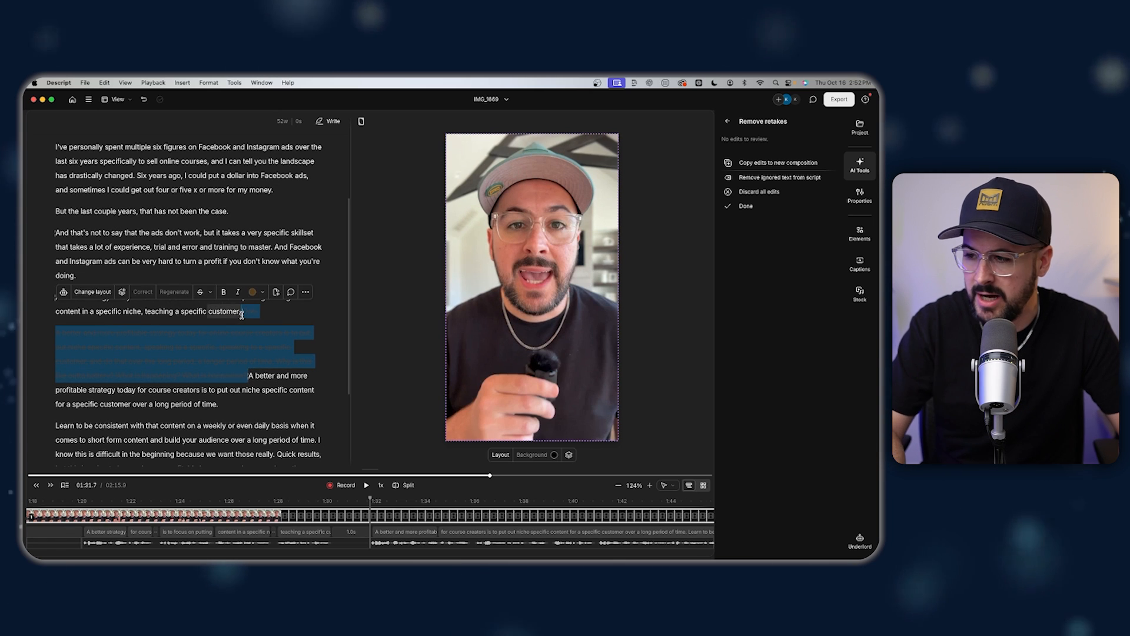
{"action": "key", "text": "BackSpace"}
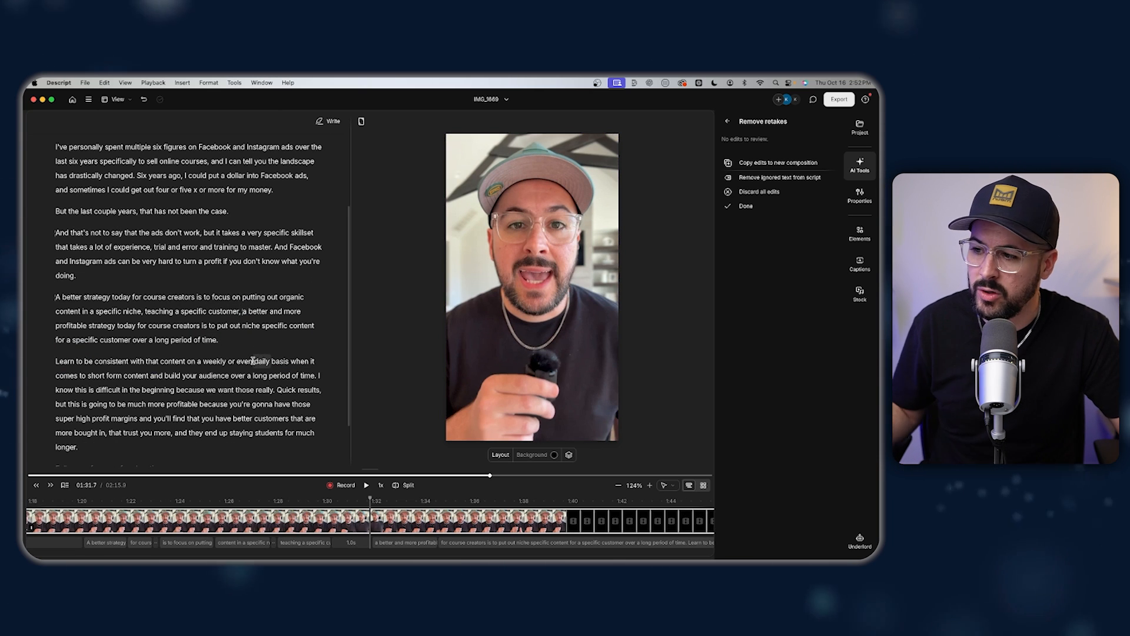
{"action": "scroll", "coordinate": [252, 360], "scroll_direction": "down", "scroll_amount": 3}
{"action": "type", "text": ","}
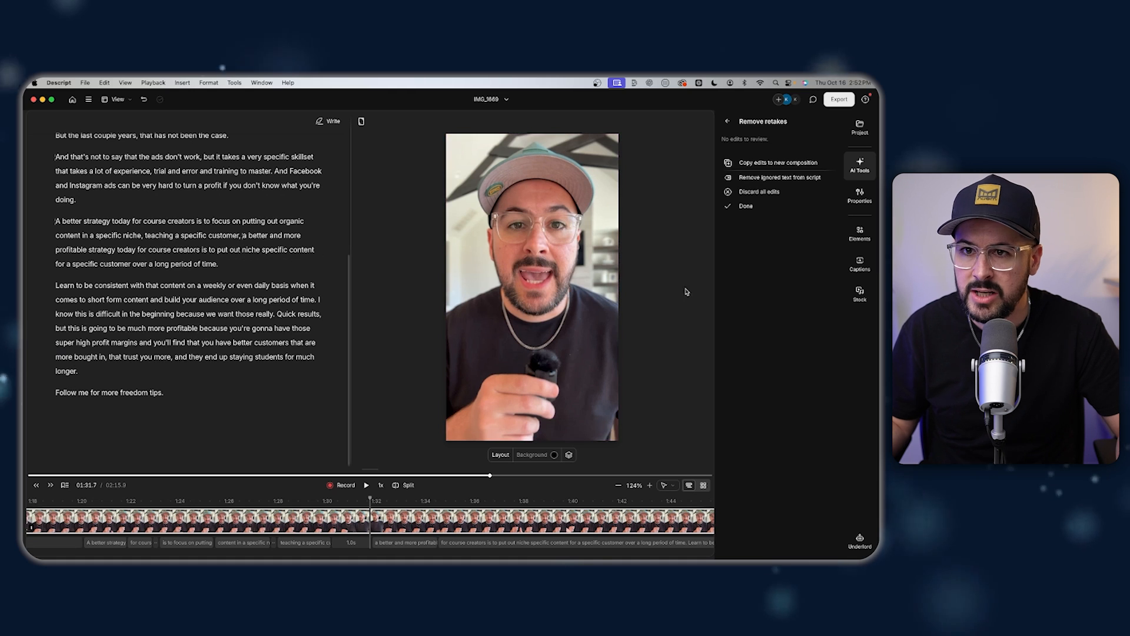
{"action": "left_click", "coordinate": [745, 206]}
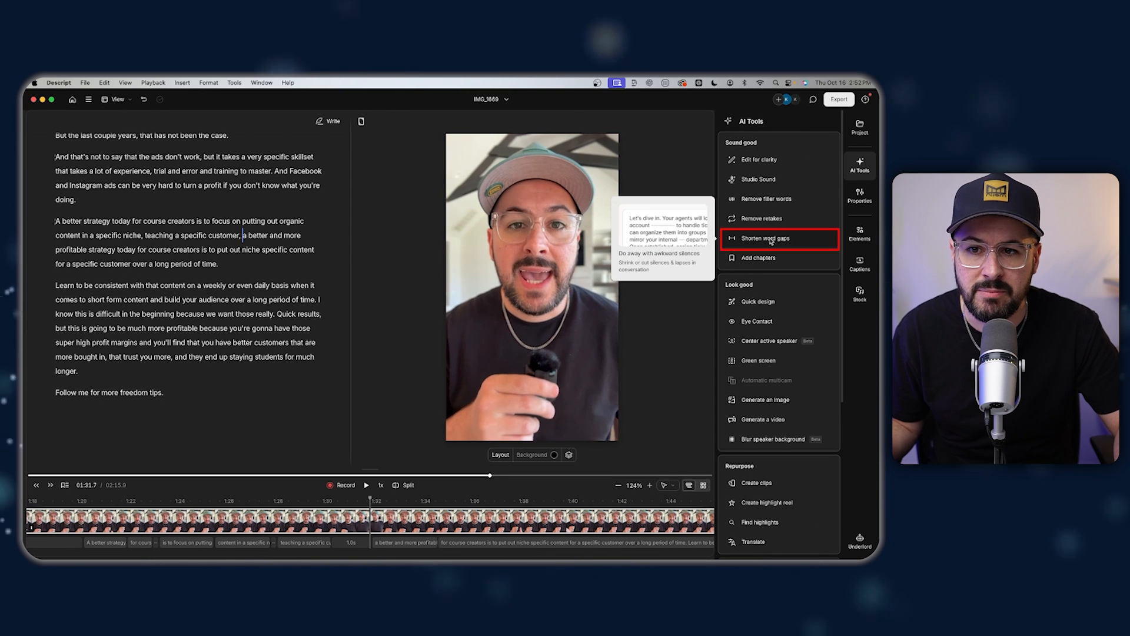
- Find all word gaps of more than 0.2 s in the composition and shorten them all to 0.2 seconds
{"action": "left_click", "coordinate": [762, 238]}
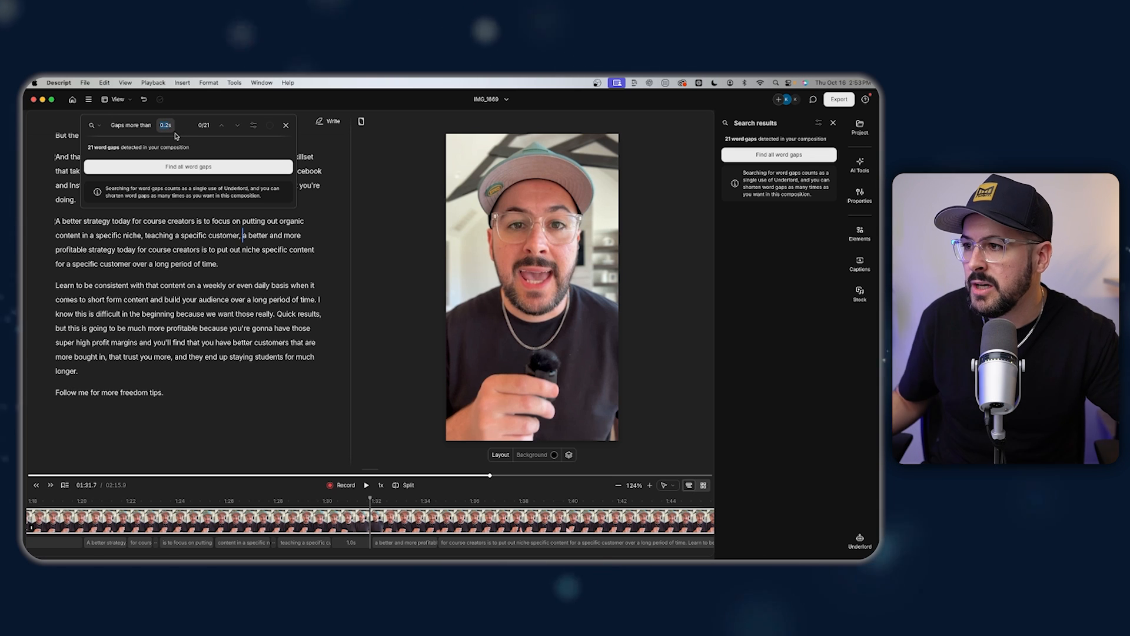
{"action": "left_click", "coordinate": [194, 167]}
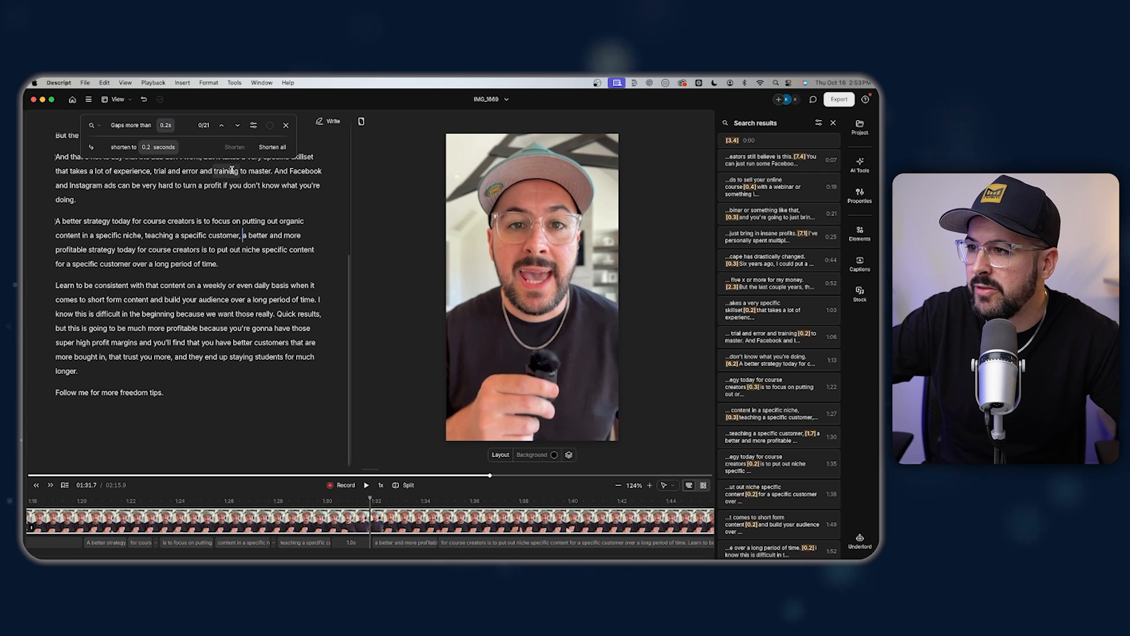
{"action": "left_click", "coordinate": [272, 147]}
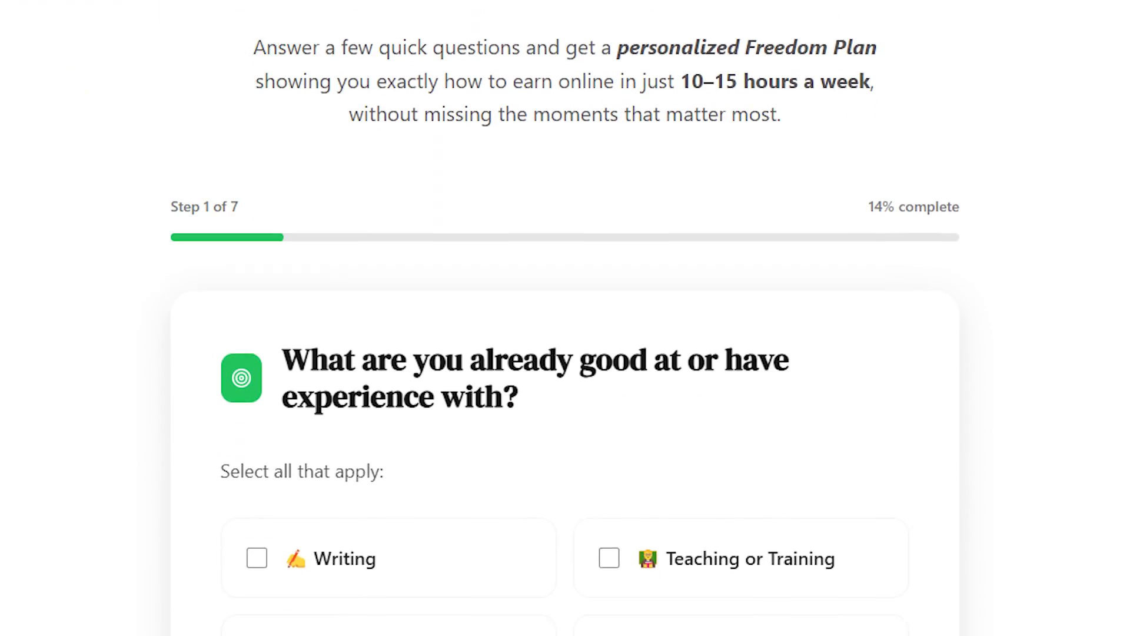
{"action": "scroll", "coordinate": [565, 318], "scroll_direction": "down", "scroll_amount": 10}
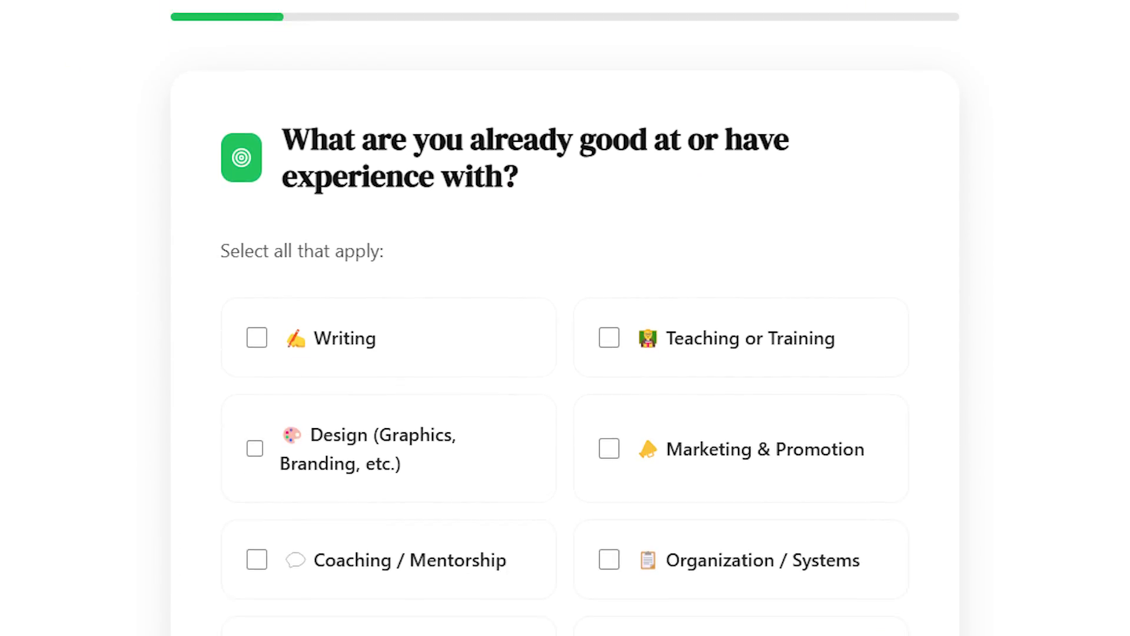
{"action": "scroll", "coordinate": [565, 318], "scroll_direction": "down", "scroll_amount": 2}
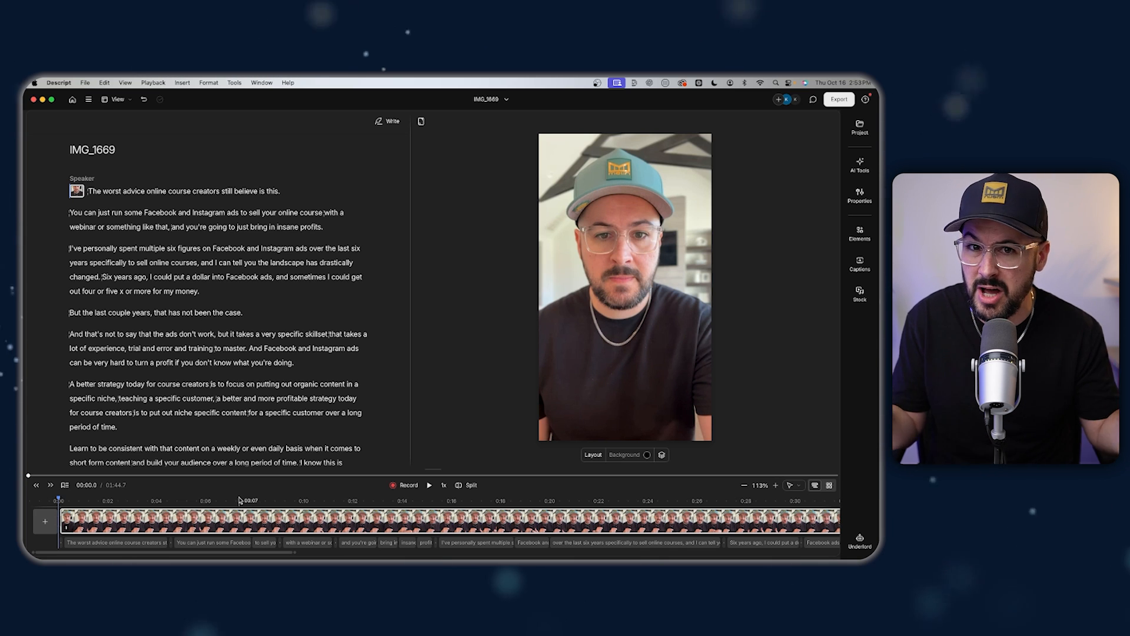
- Delete the redundant script passage from "A better strategy today for course creators" through "teaching a specific customer,"
{"action": "scroll", "coordinate": [128, 305], "scroll_direction": "down", "scroll_amount": 5}
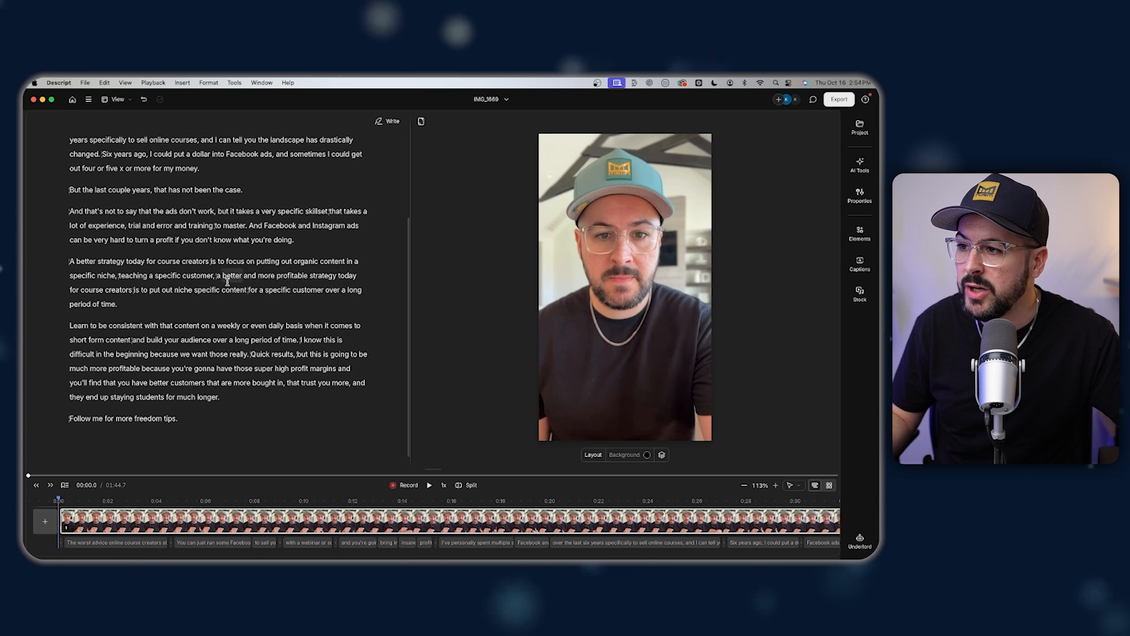
{"action": "mouse_move", "coordinate": [217, 278]}
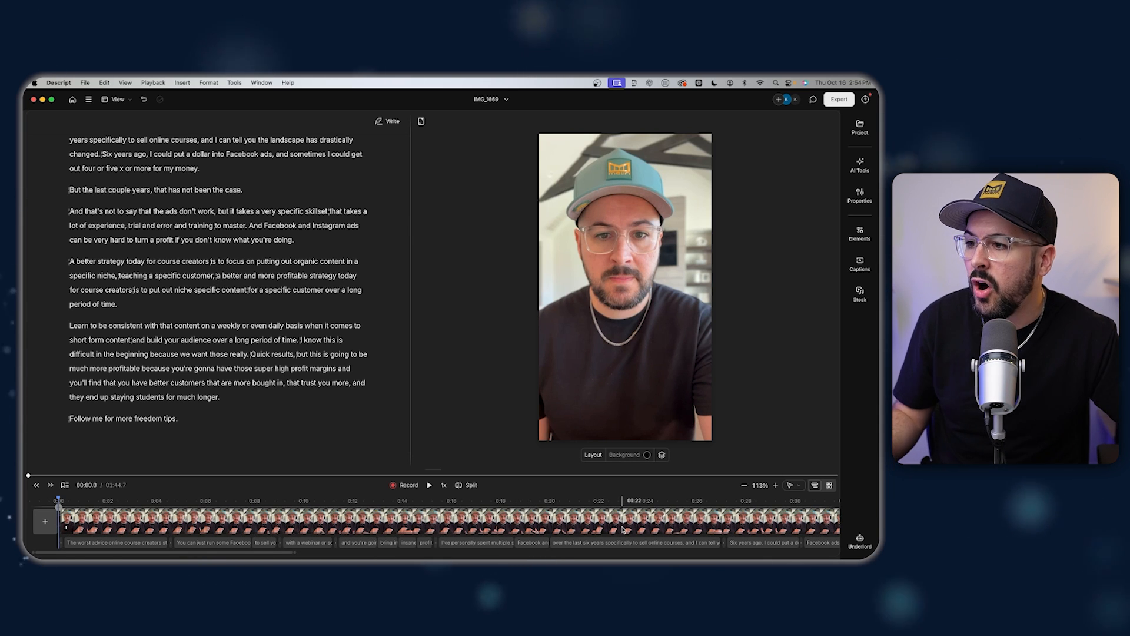
{"action": "left_click_drag", "start_coordinate": [216, 277], "coordinate": [71, 266]}
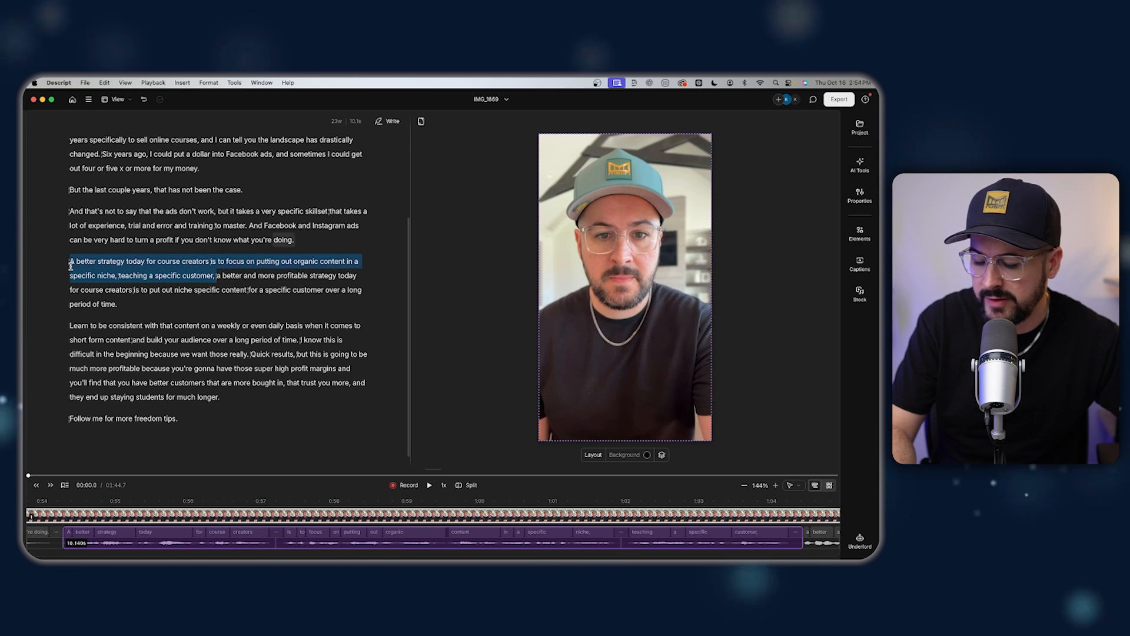
{"action": "key", "text": "BackSpace"}
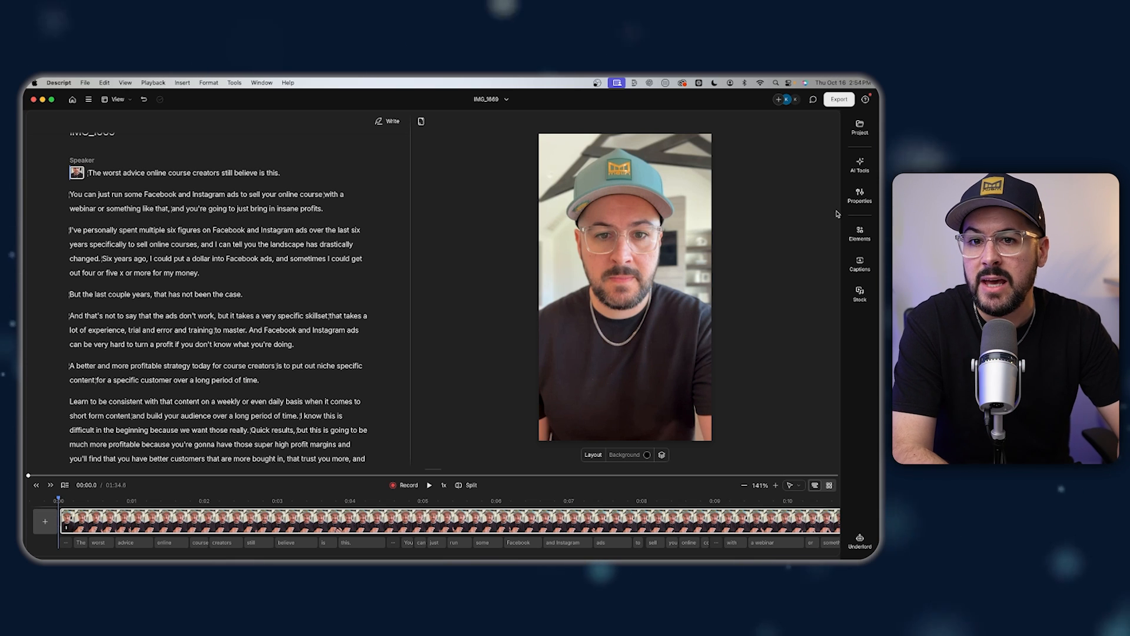
- Examine the layouts offered for the scene and the caption styles available for all scenes
{"action": "left_click", "coordinate": [860, 196]}
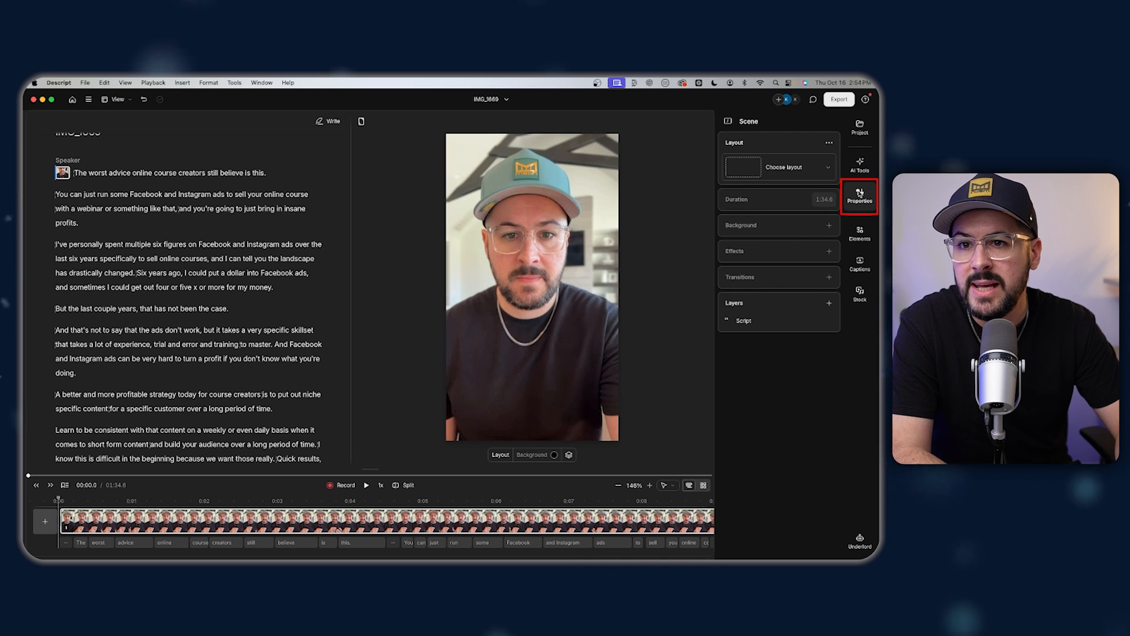
{"action": "left_click", "coordinate": [805, 168]}
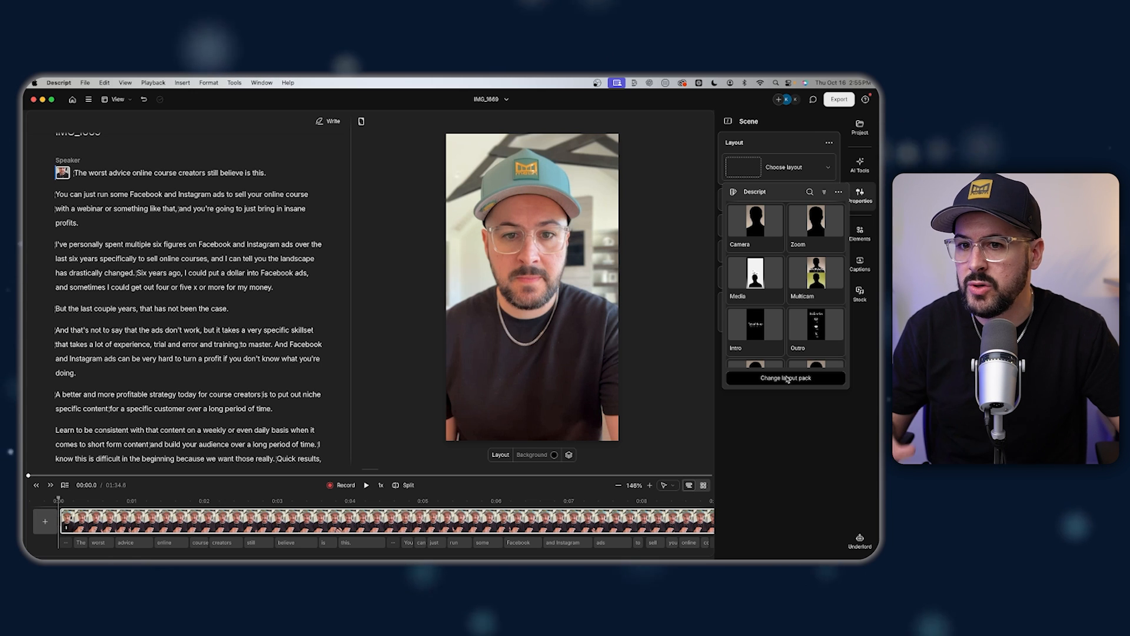
{"action": "left_click", "coordinate": [790, 405]}
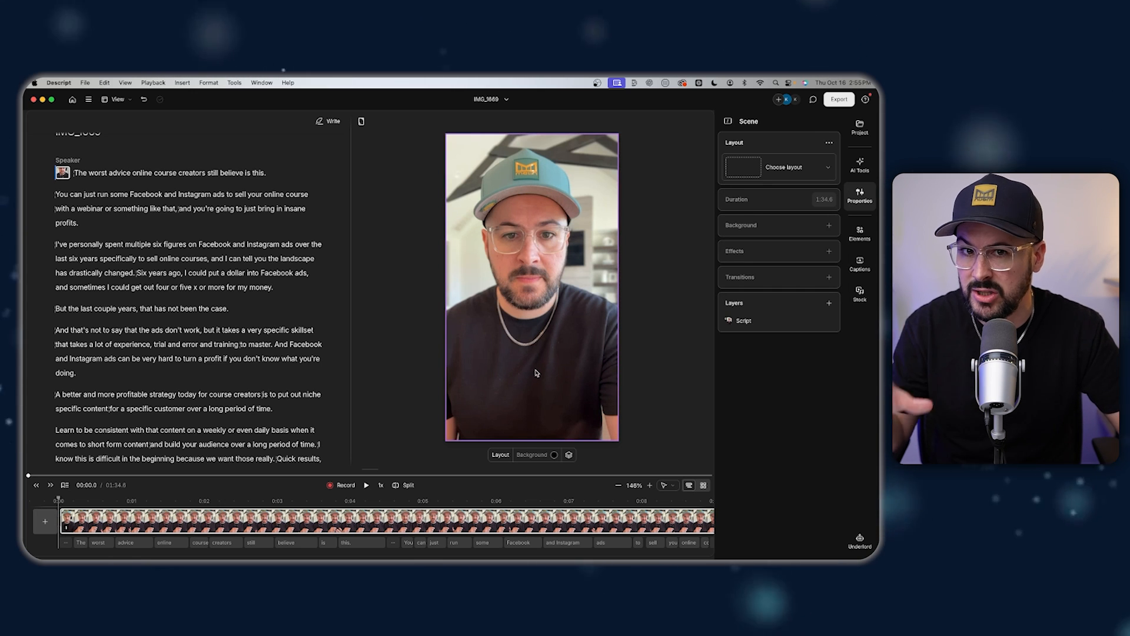
{"action": "left_click", "coordinate": [860, 264]}
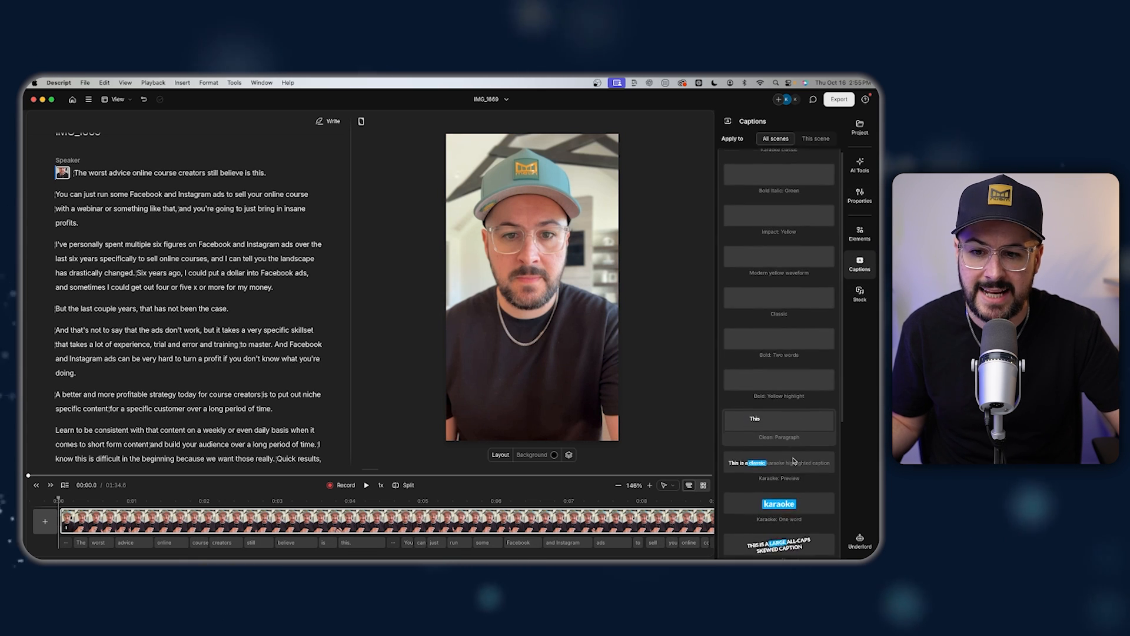
- Examine the script layer's properties and the visual effects that can be added to it
{"action": "left_click", "coordinate": [860, 194]}
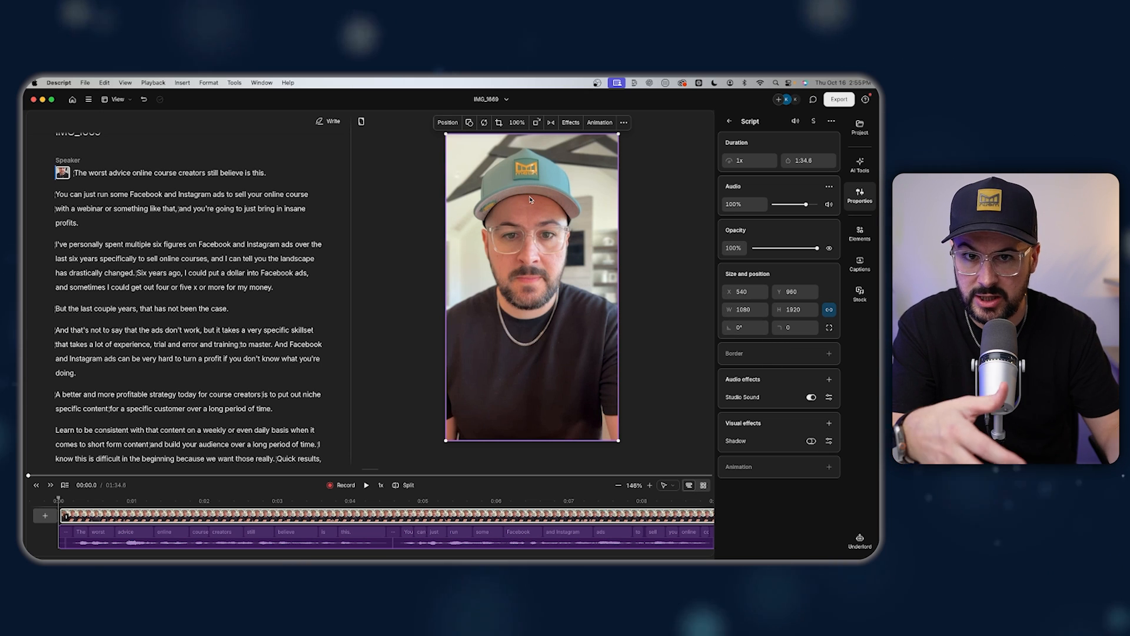
{"action": "left_click", "coordinate": [829, 423]}
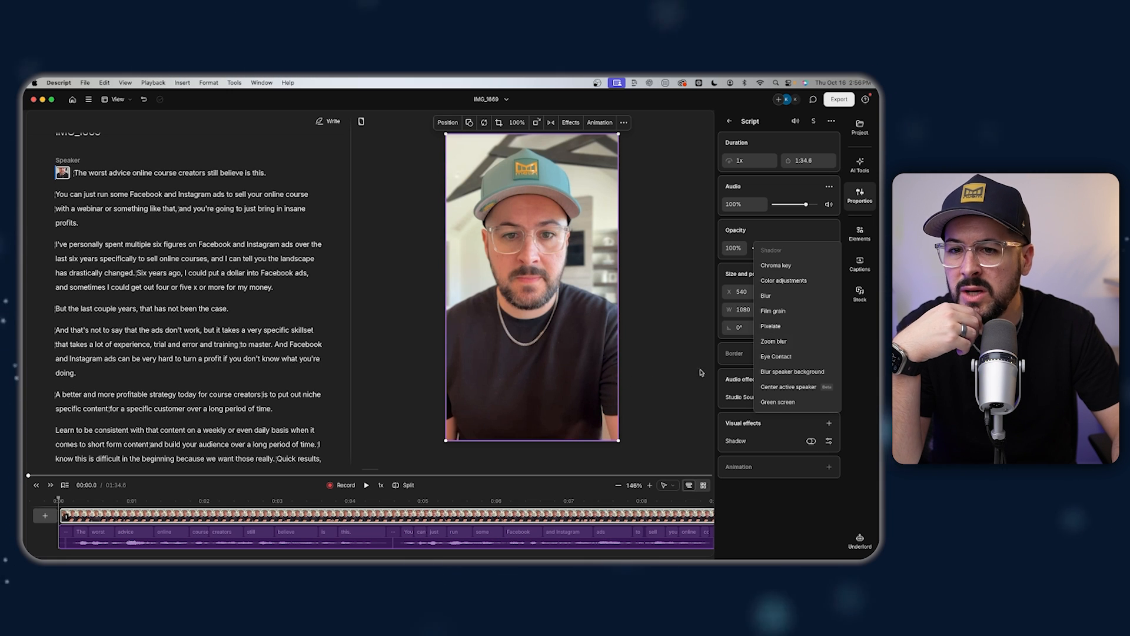
{"action": "left_click", "coordinate": [863, 366]}
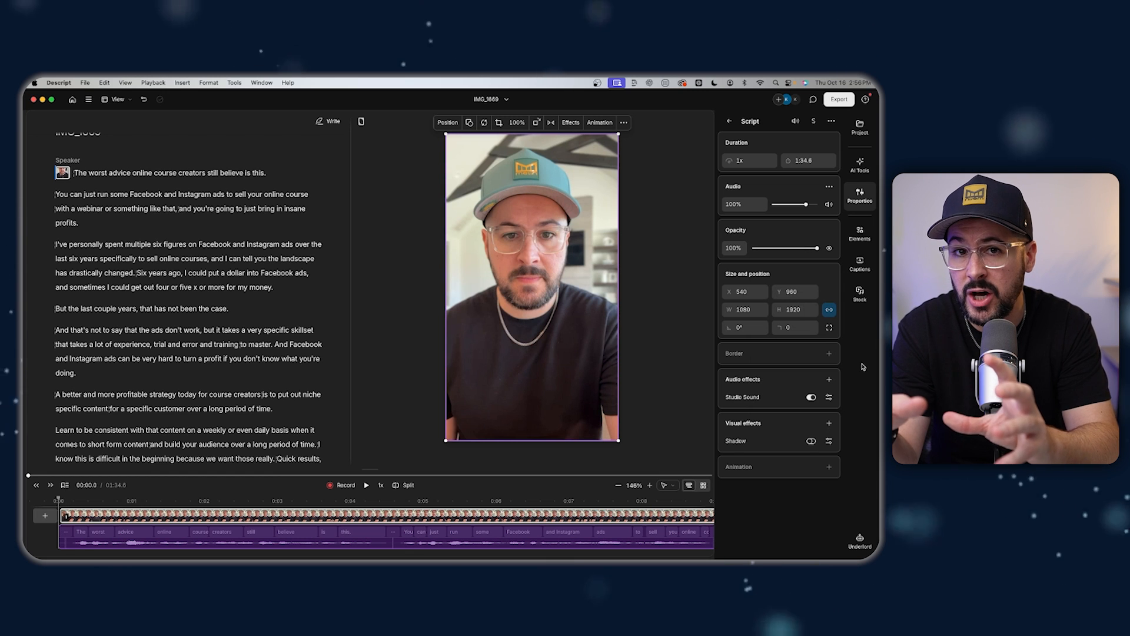
{"action": "left_click", "coordinate": [861, 197]}
{"action": "left_click", "coordinate": [861, 197]}
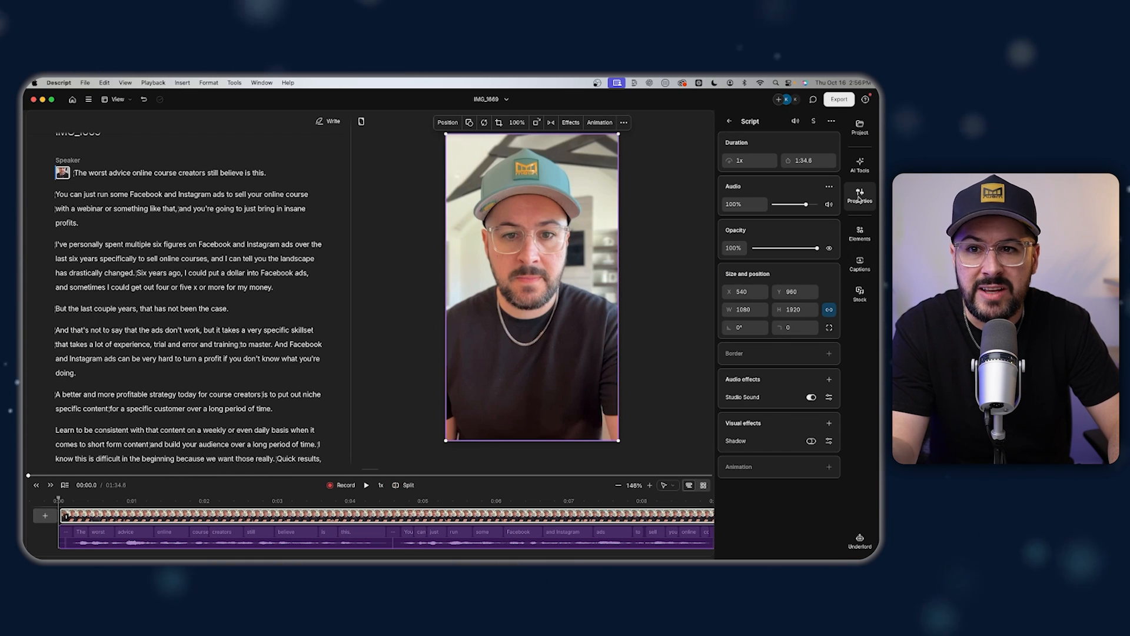
- Apply the House layout from the private shorts layout pack to the scene and scrub through the opening to check it
{"action": "left_click", "coordinate": [728, 122]}
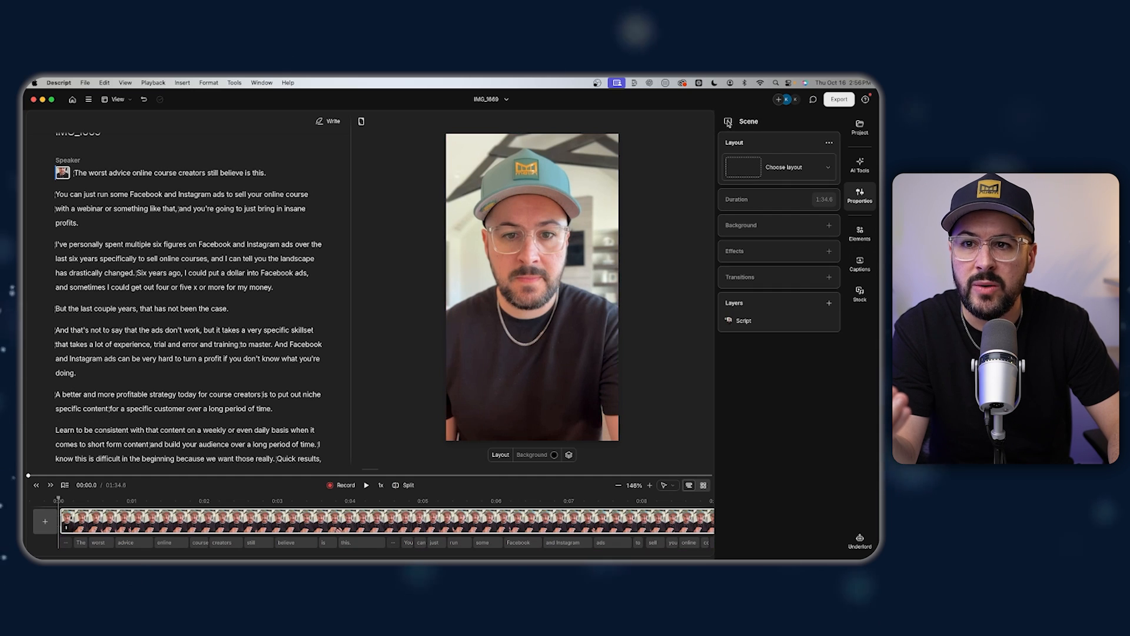
{"action": "left_click", "coordinate": [789, 171]}
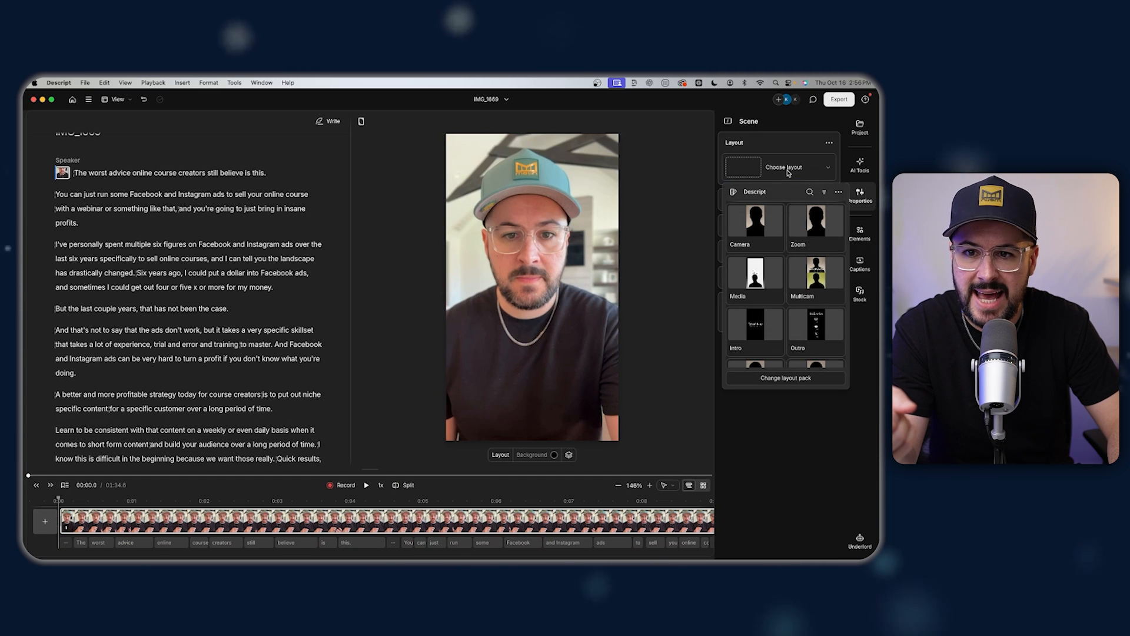
{"action": "left_click", "coordinate": [786, 379]}
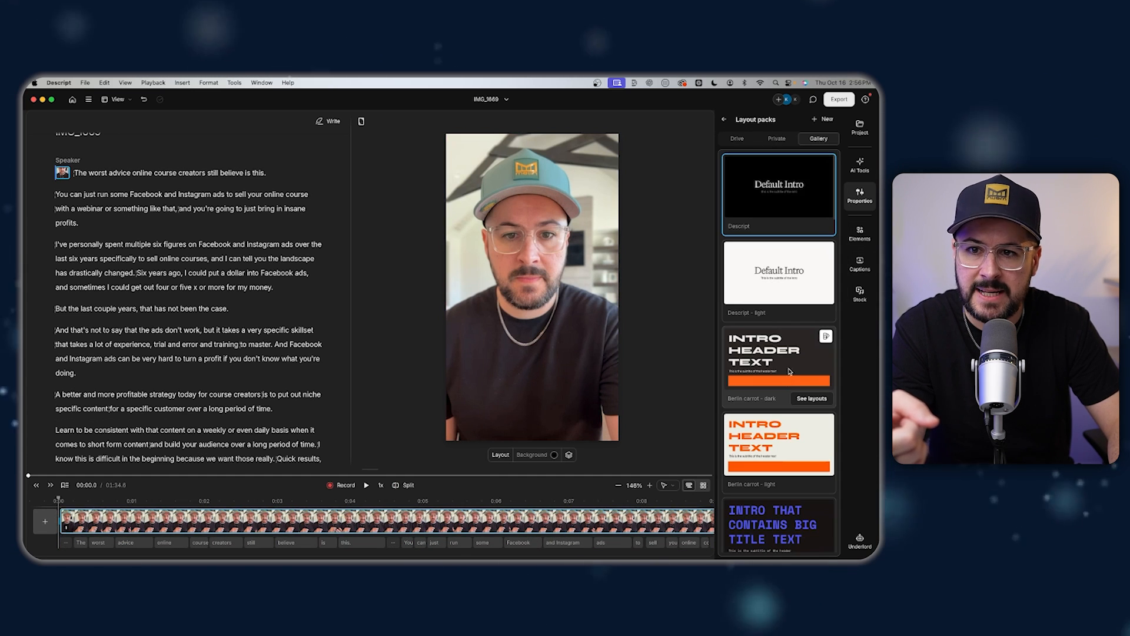
{"action": "left_click", "coordinate": [775, 141]}
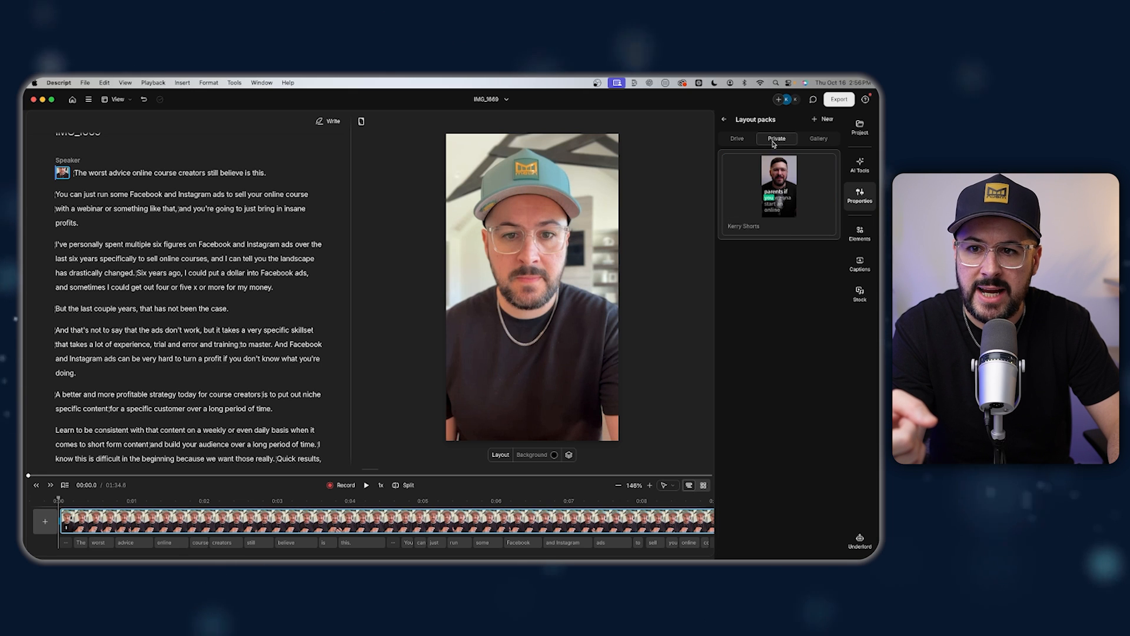
{"action": "left_click", "coordinate": [807, 230]}
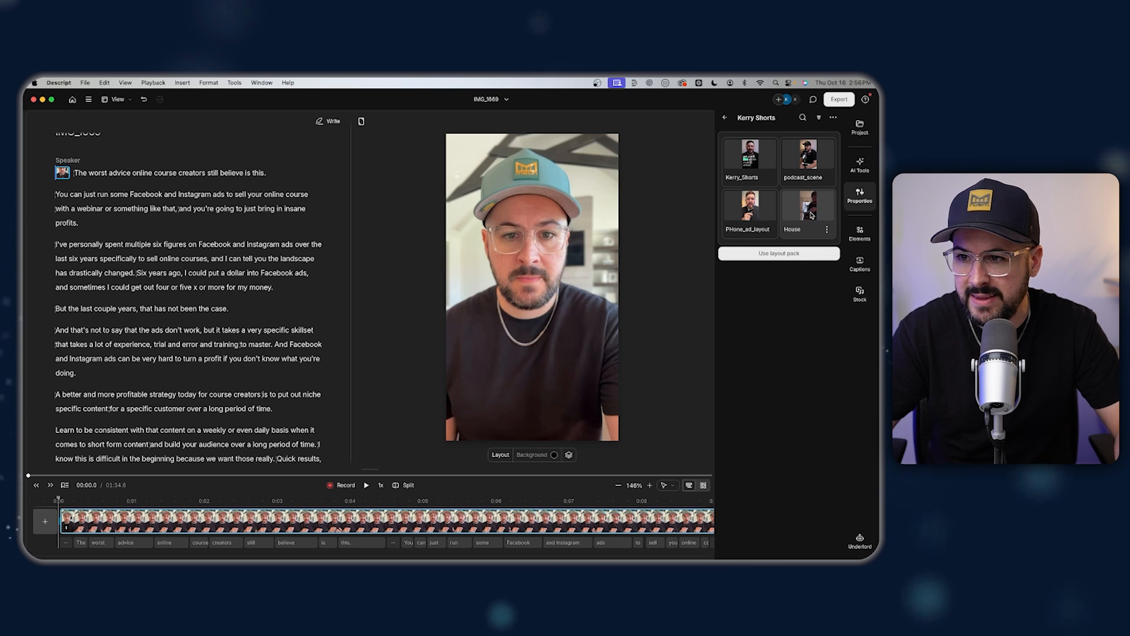
{"action": "left_click", "coordinate": [779, 253]}
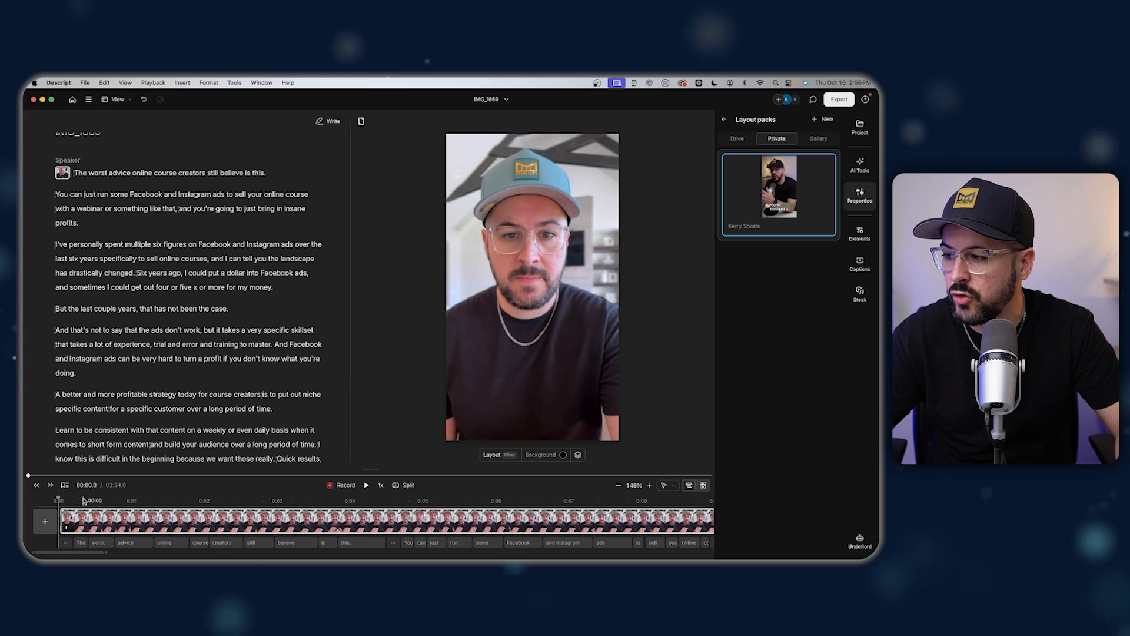
{"action": "left_click_drag", "start_coordinate": [86, 502], "coordinate": [356, 502]}
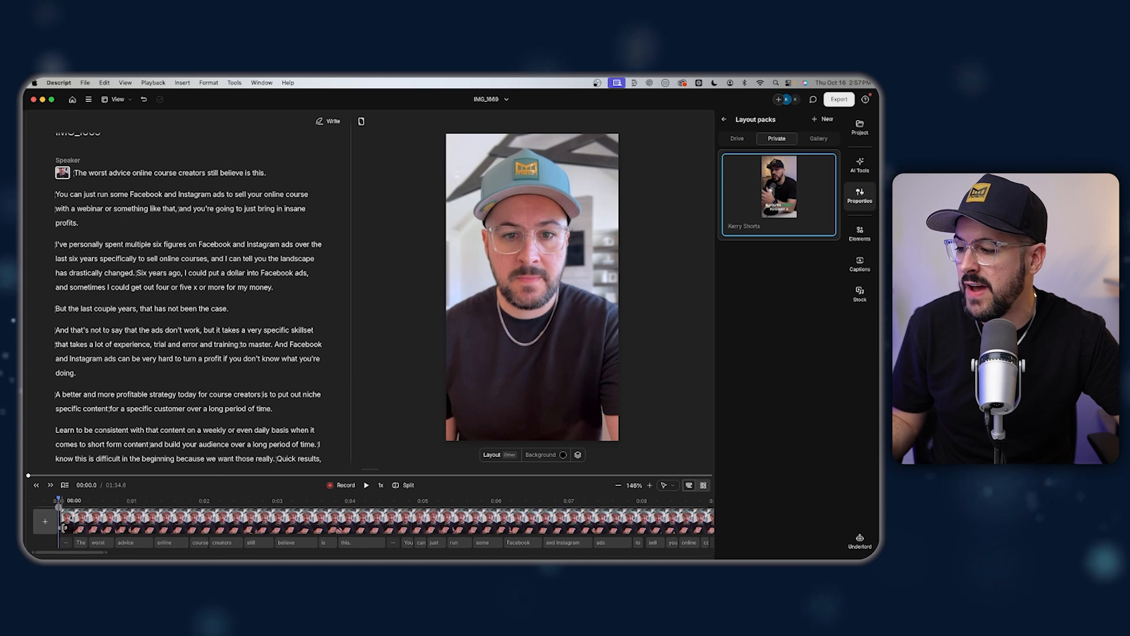
- Trim the silent moments from the very start and the very end of the video clip
{"action": "mouse_move", "coordinate": [64, 528]}
{"action": "left_mouse_down"}
{"action": "mouse_move", "coordinate": [77, 527]}
{"action": "mouse_move", "coordinate": [79, 504]}
{"action": "mouse_move", "coordinate": [68, 505]}
{"action": "mouse_move", "coordinate": [89, 506]}
{"action": "mouse_move", "coordinate": [64, 507]}
{"action": "left_mouse_up"}
{"action": "scroll", "coordinate": [499, 523], "scroll_direction": "right", "scroll_amount": 10}
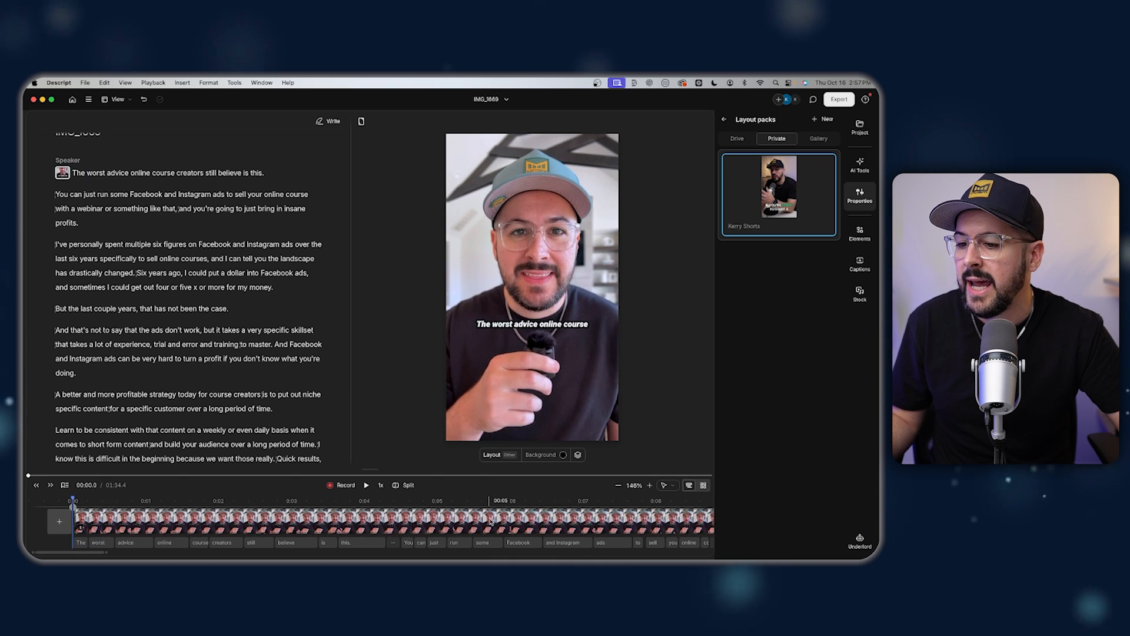
{"action": "scroll", "coordinate": [499, 523], "scroll_direction": "right", "scroll_amount": 20}
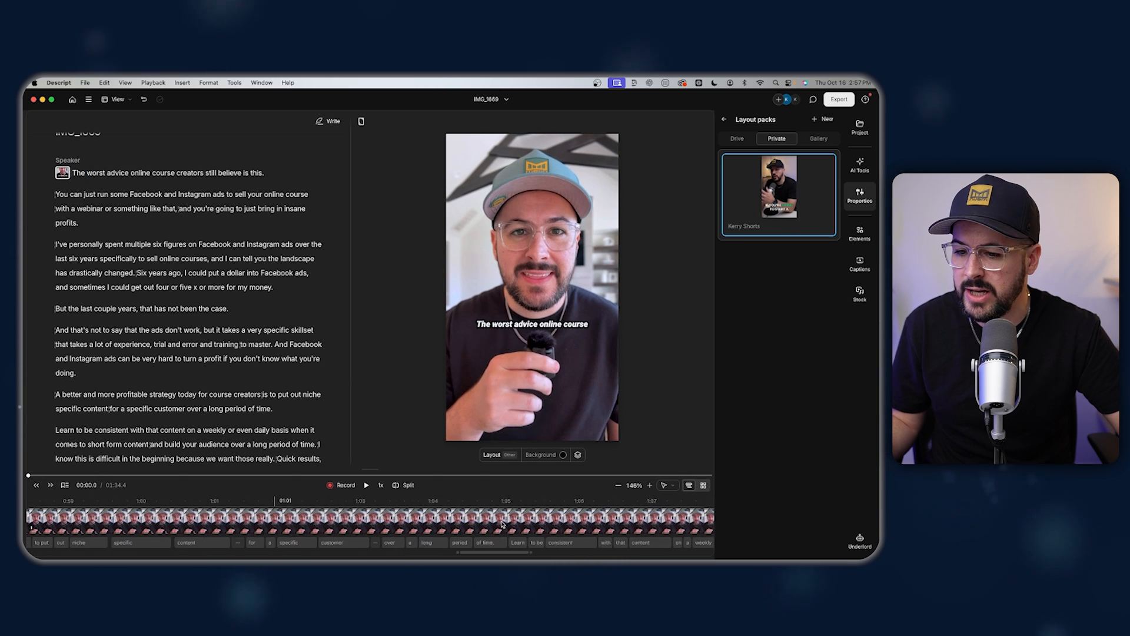
{"action": "left_click", "coordinate": [674, 505]}
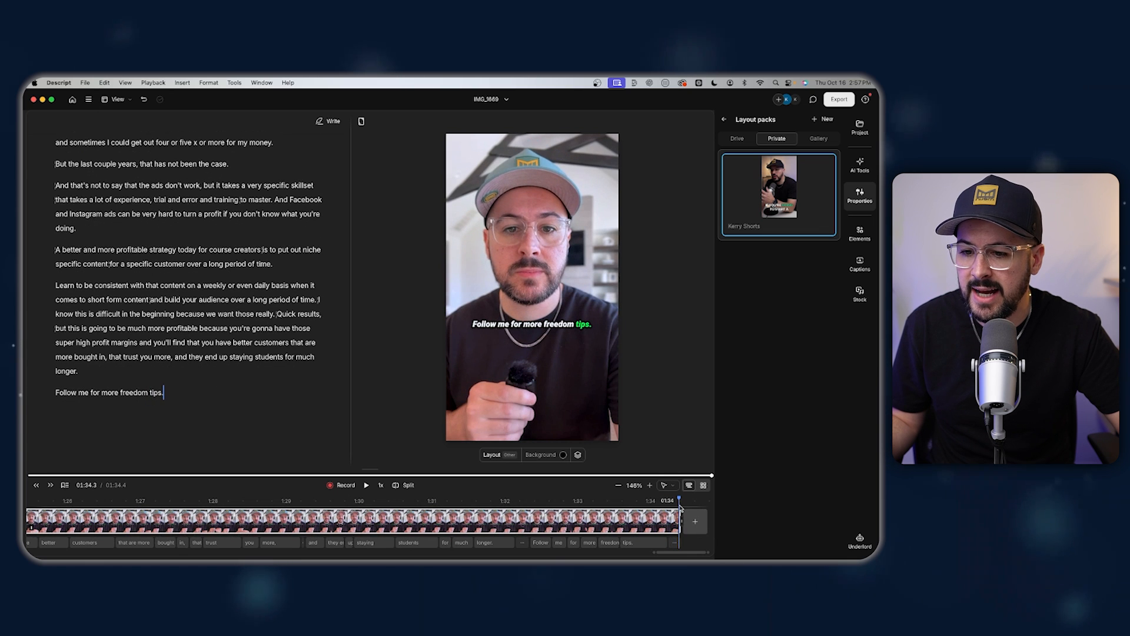
{"action": "left_click_drag", "start_coordinate": [681, 527], "coordinate": [672, 501]}
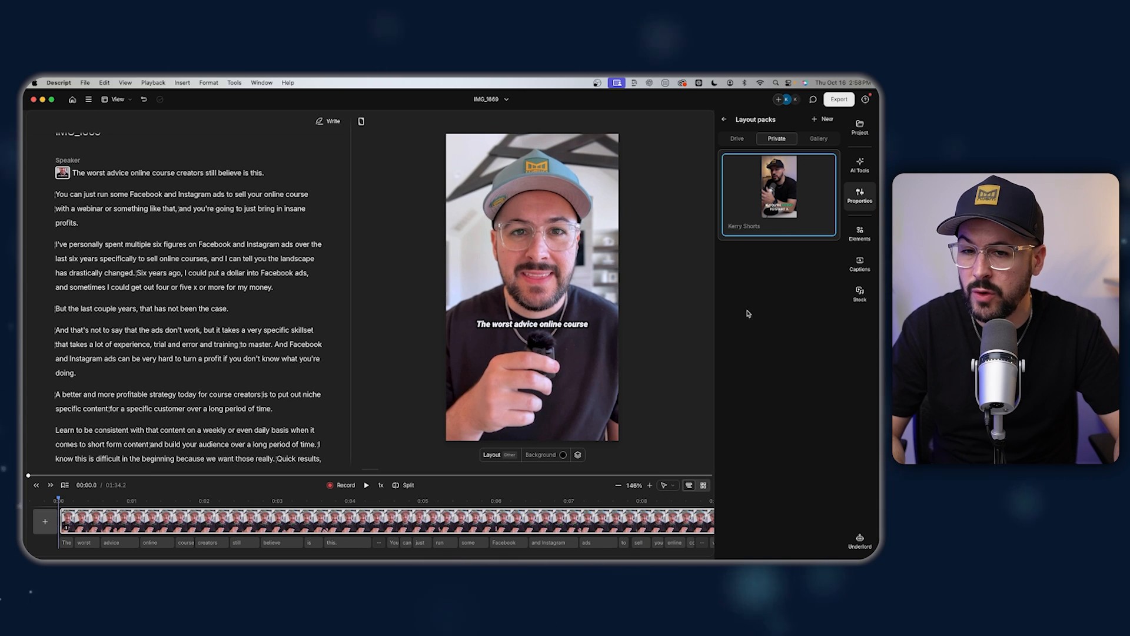
- Search the stock music library for "lofi beat"
{"action": "left_click", "coordinate": [859, 293]}
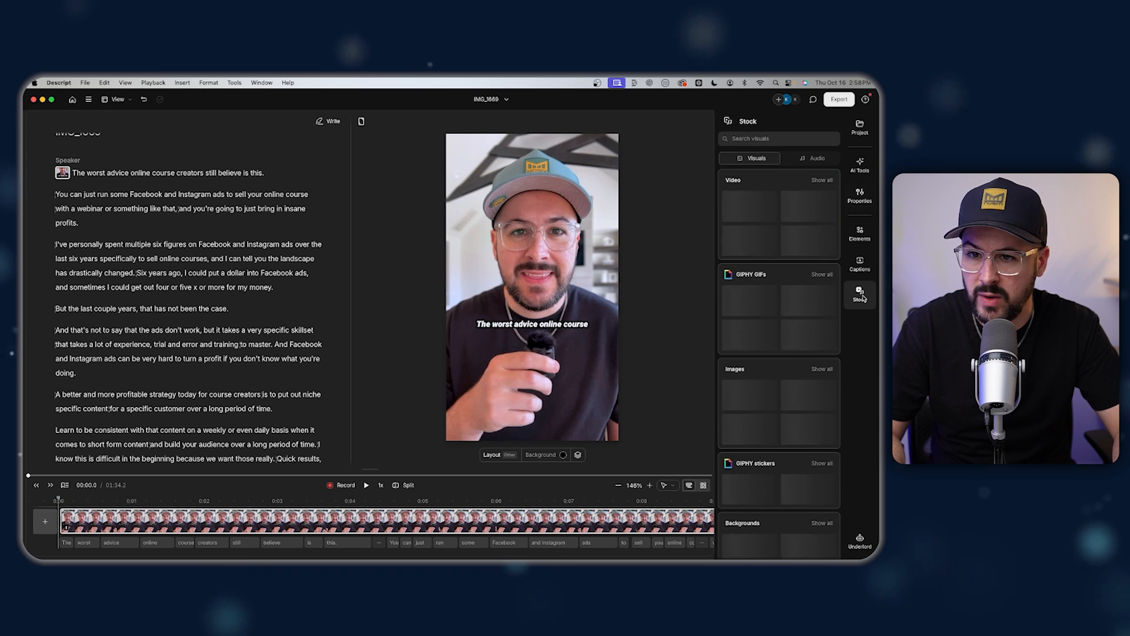
{"action": "left_click", "coordinate": [815, 158]}
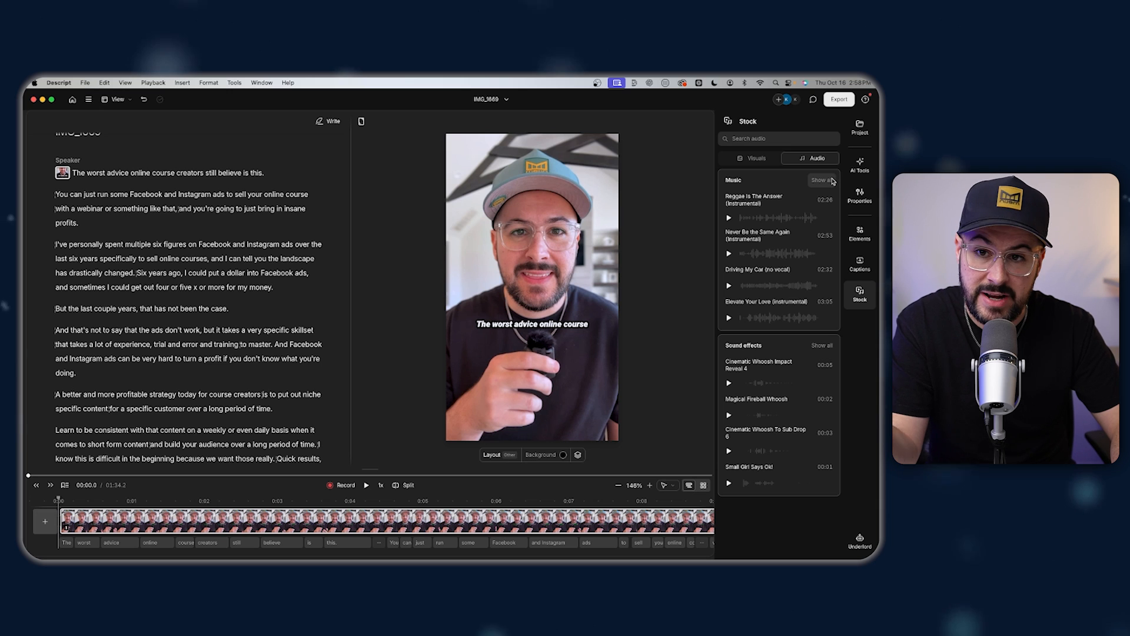
{"action": "left_click", "coordinate": [831, 180]}
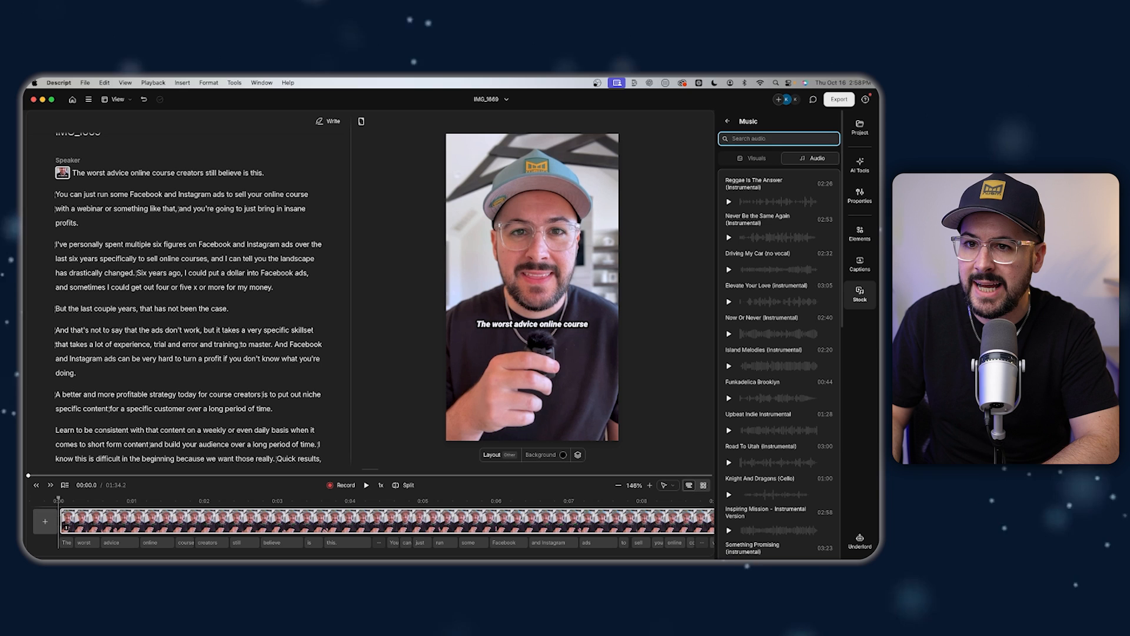
{"action": "type", "text": "lofi beat"}
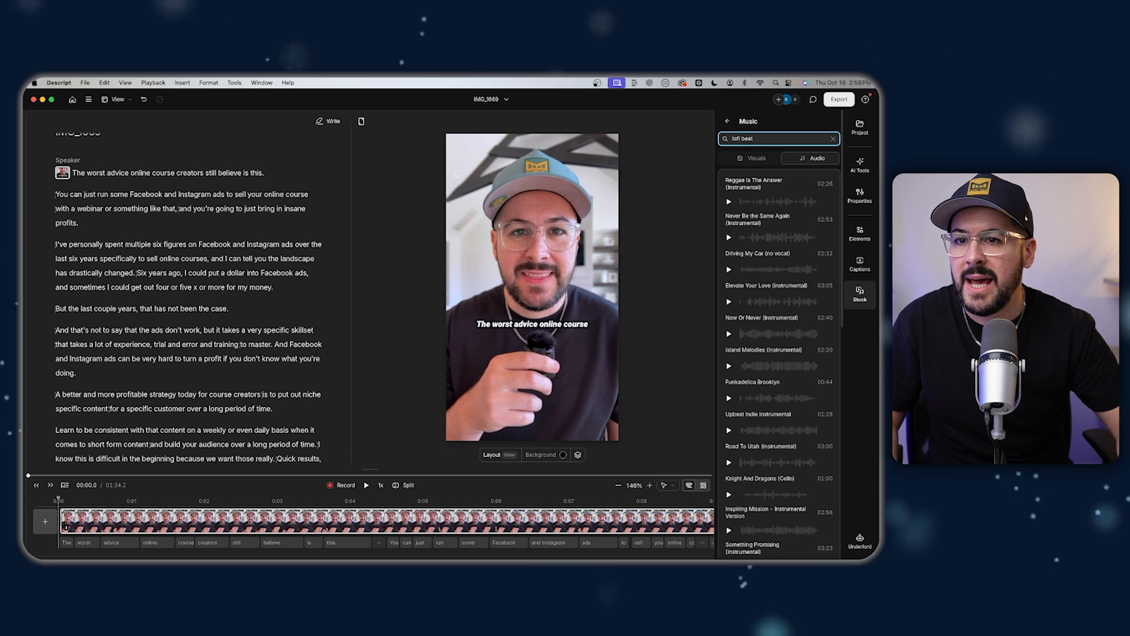
{"action": "key", "text": "Return"}
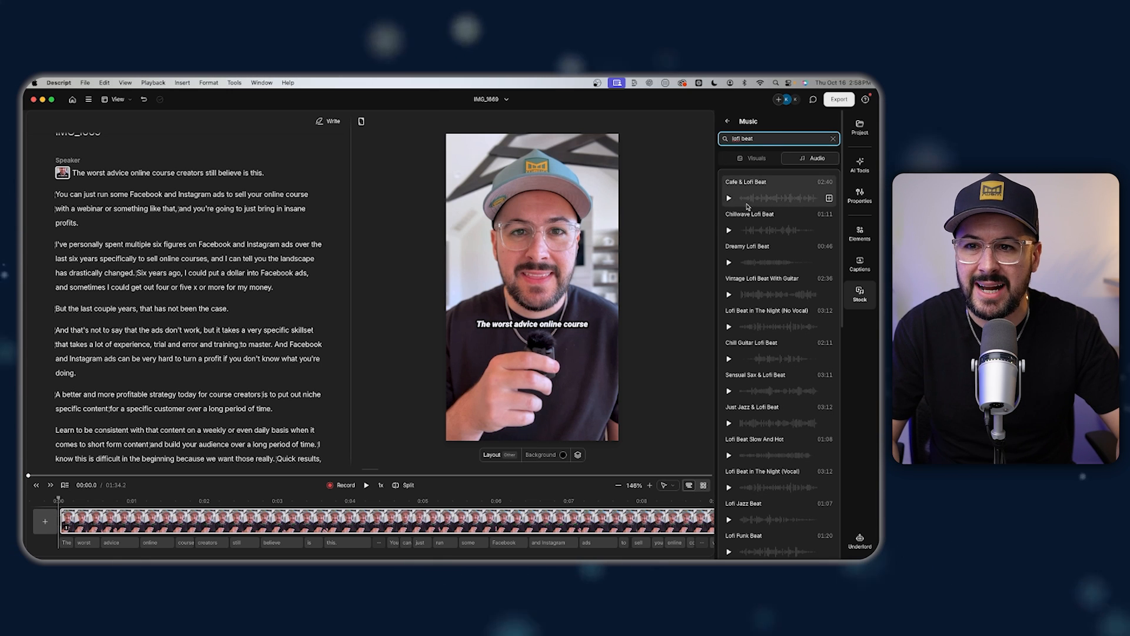
- Audition Cafe & Lofi Beat and Chillwave Lofi Beat, and add Chillwave Lofi Beat at the start of the video
{"action": "left_click", "coordinate": [729, 199]}
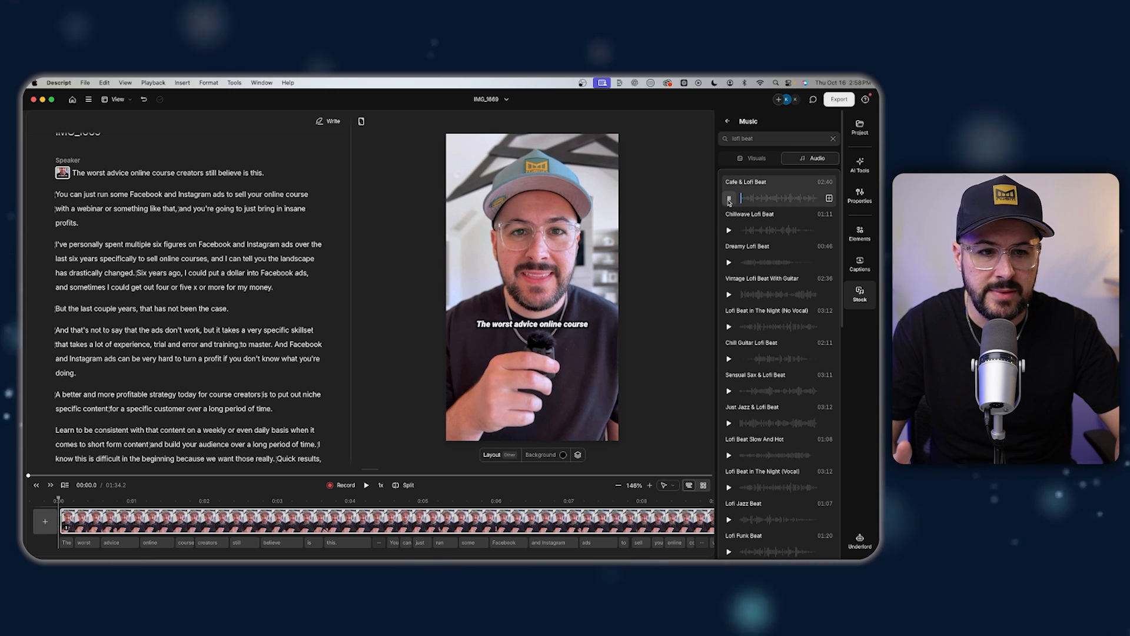
{"action": "left_click", "coordinate": [729, 231]}
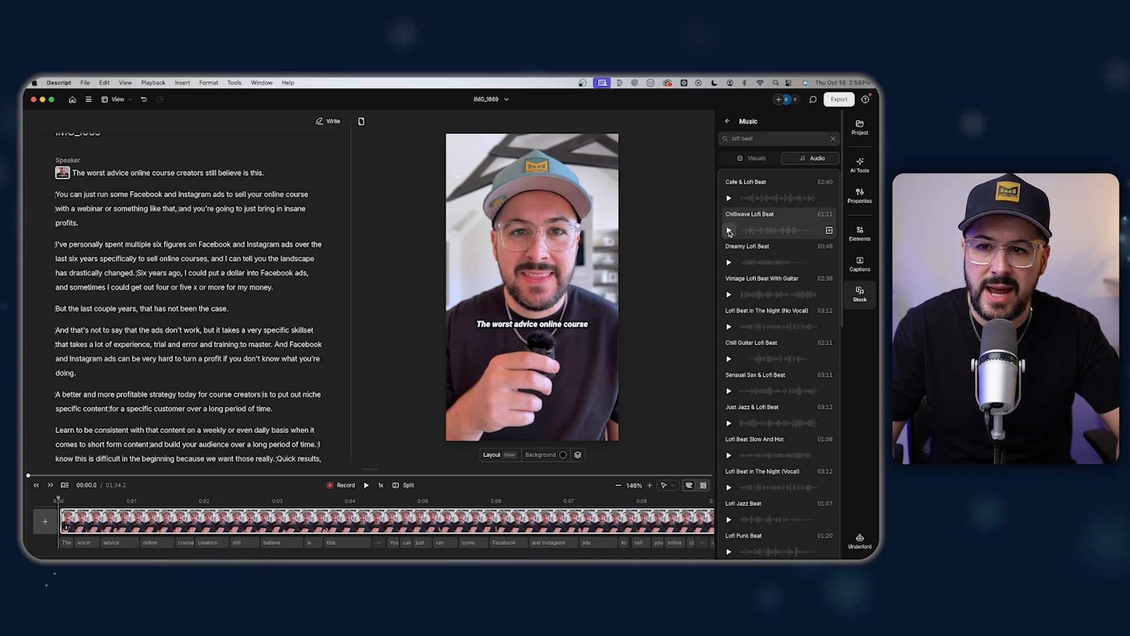
{"action": "left_click", "coordinate": [58, 502]}
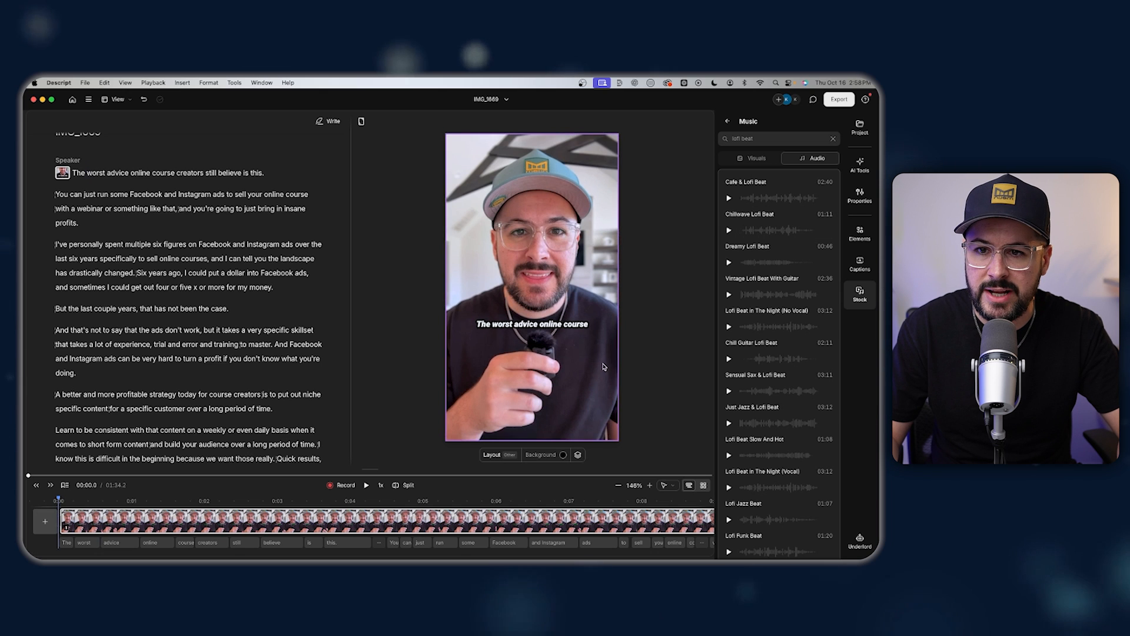
{"action": "left_click", "coordinate": [830, 232]}
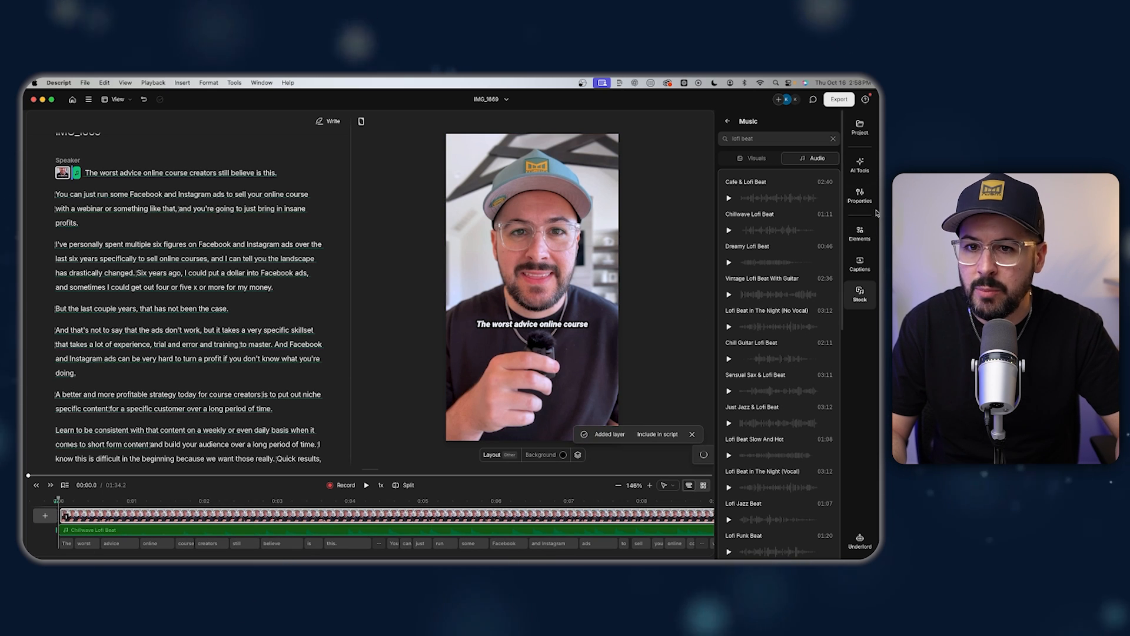
- Set the Chillwave Lofi Beat layer's volume to 18% and play the video to check the mix
{"action": "left_click", "coordinate": [859, 196]}
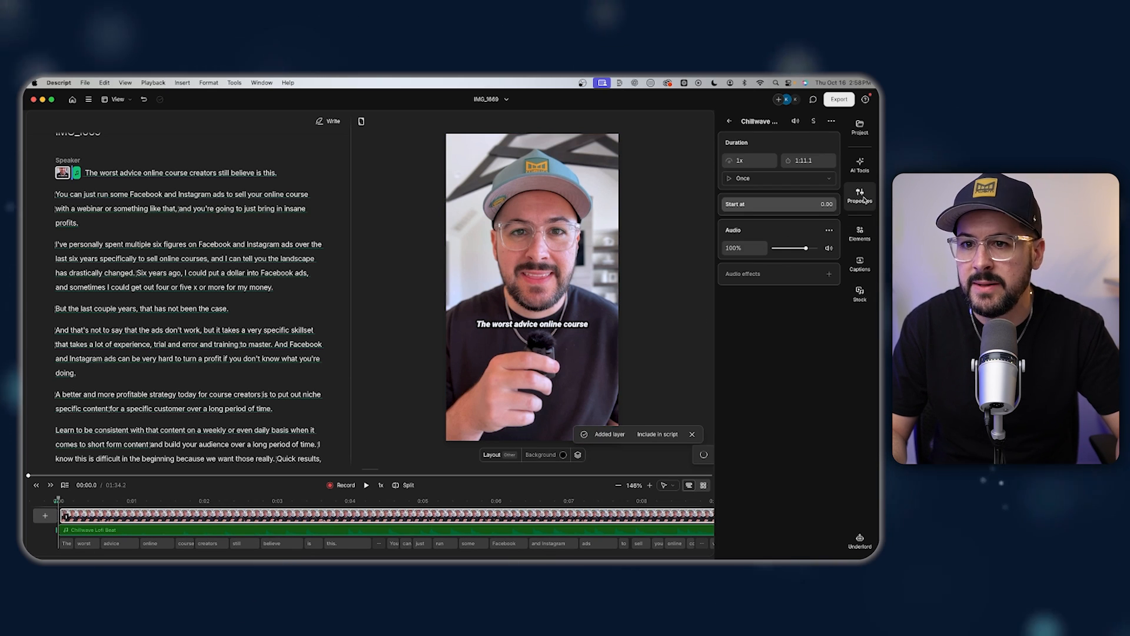
{"action": "left_click", "coordinate": [731, 248]}
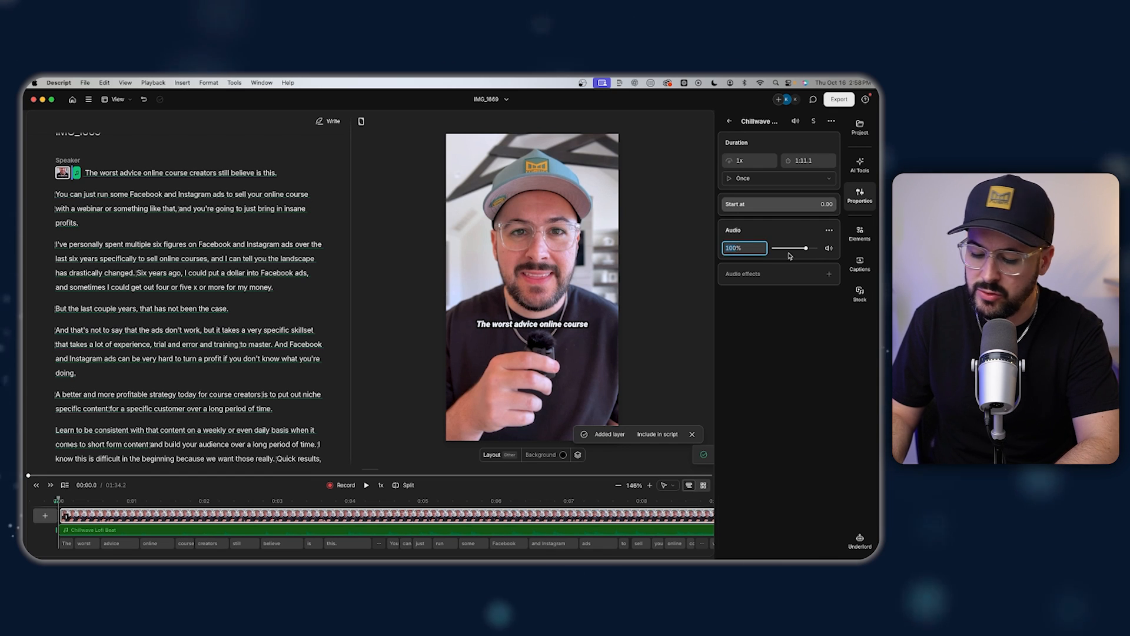
{"action": "type", "text": "10"}
{"action": "key", "text": "Return"}
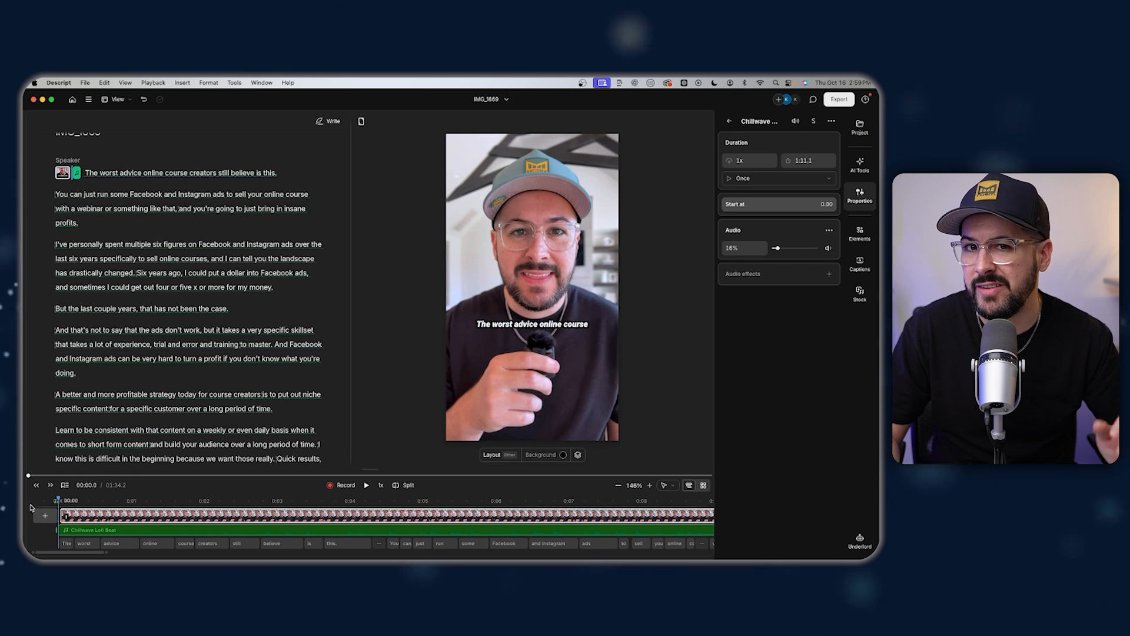
{"action": "key", "text": "space"}
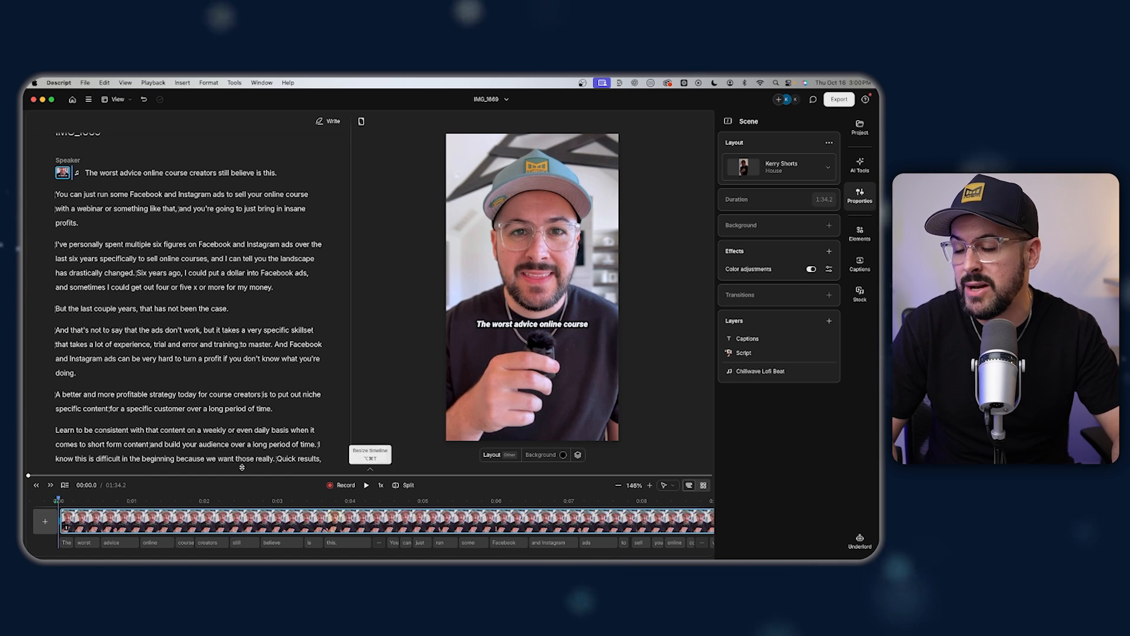
- Add a Zoom and pan animation to the script video and move the zoomed frame down at the end keyframe to fit the whole face
{"action": "left_click", "coordinate": [596, 142]}
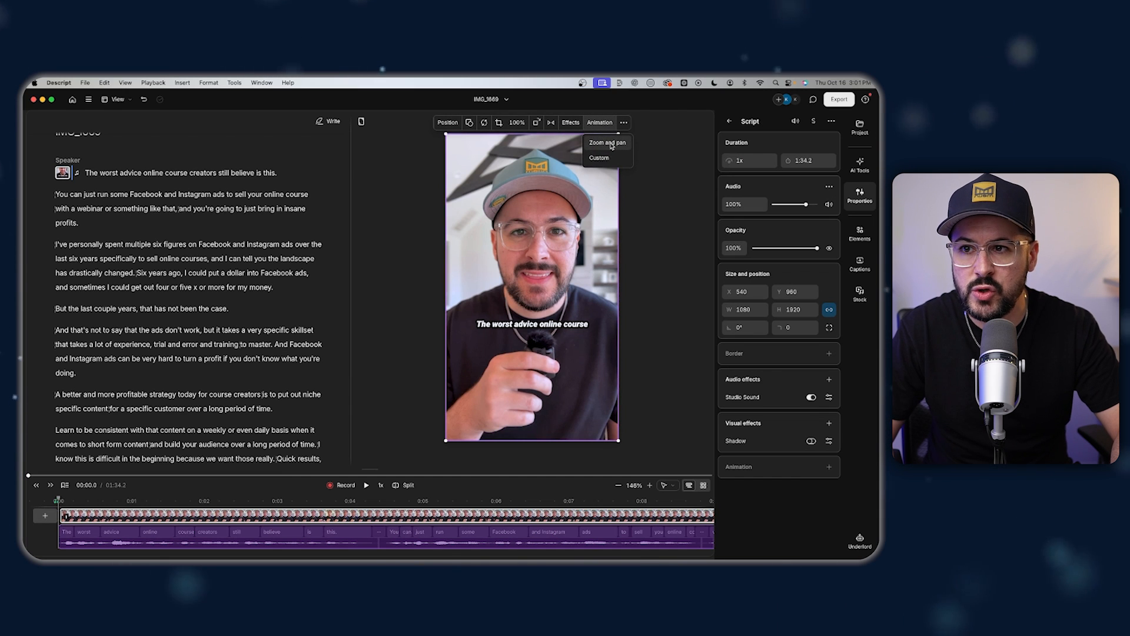
{"action": "left_click", "coordinate": [609, 143]}
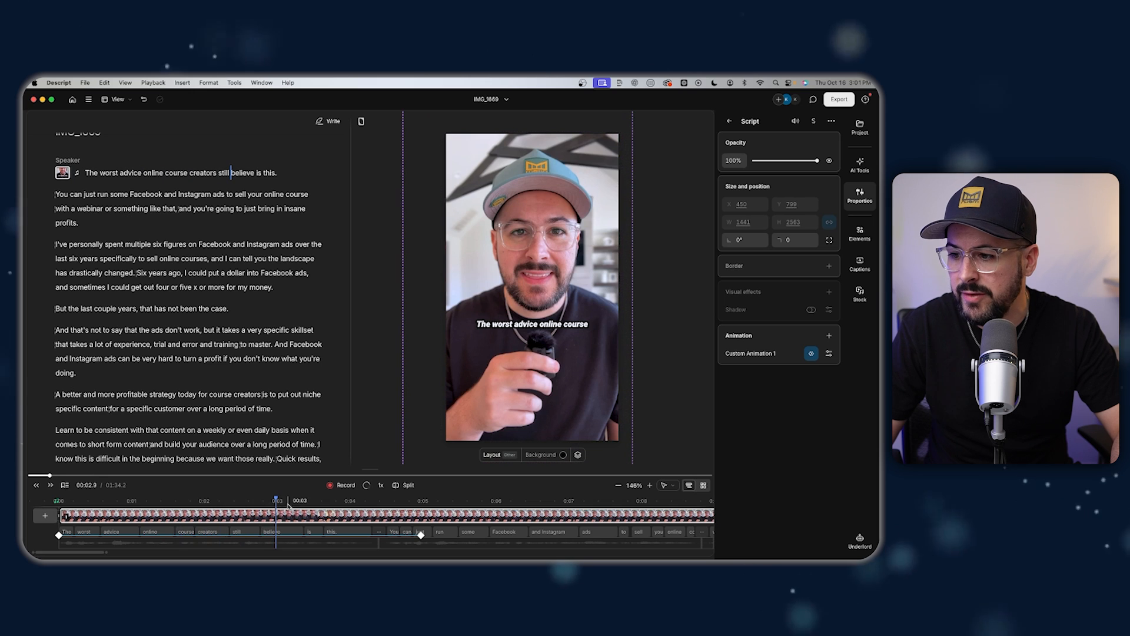
{"action": "left_click", "coordinate": [340, 506]}
{"action": "left_click_drag", "start_coordinate": [340, 506], "coordinate": [424, 501]}
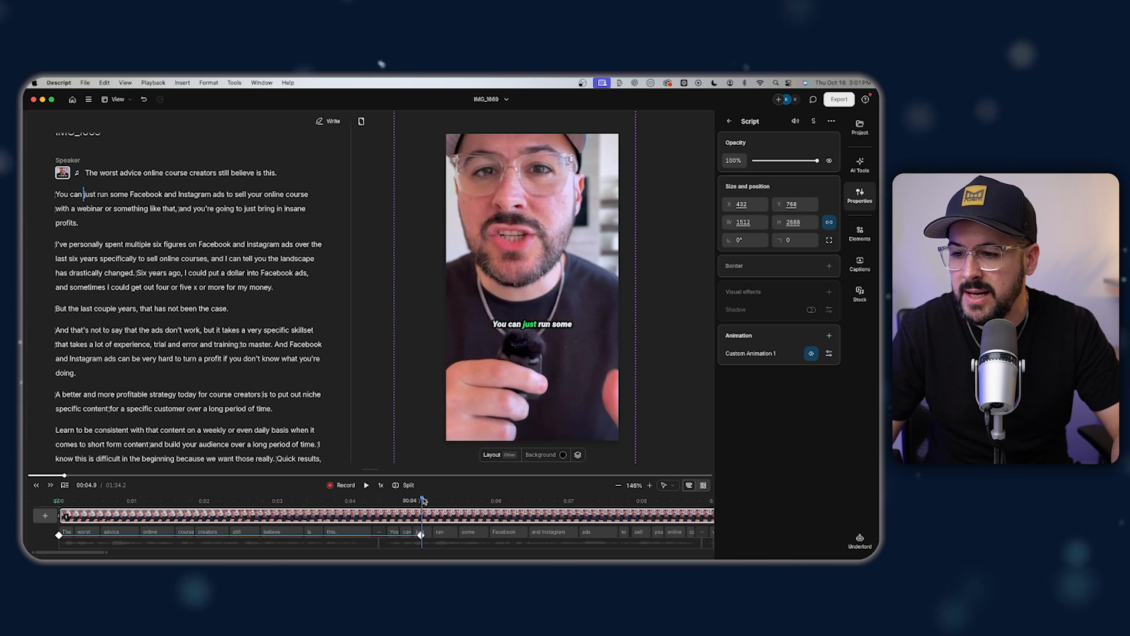
{"action": "left_click_drag", "start_coordinate": [546, 393], "coordinate": [563, 451]}
- Play back the zoom animation from near the start of the video, and return the playhead to 0:00
{"action": "left_click_drag", "start_coordinate": [304, 502], "coordinate": [84, 513]}
{"action": "key", "text": "space"}
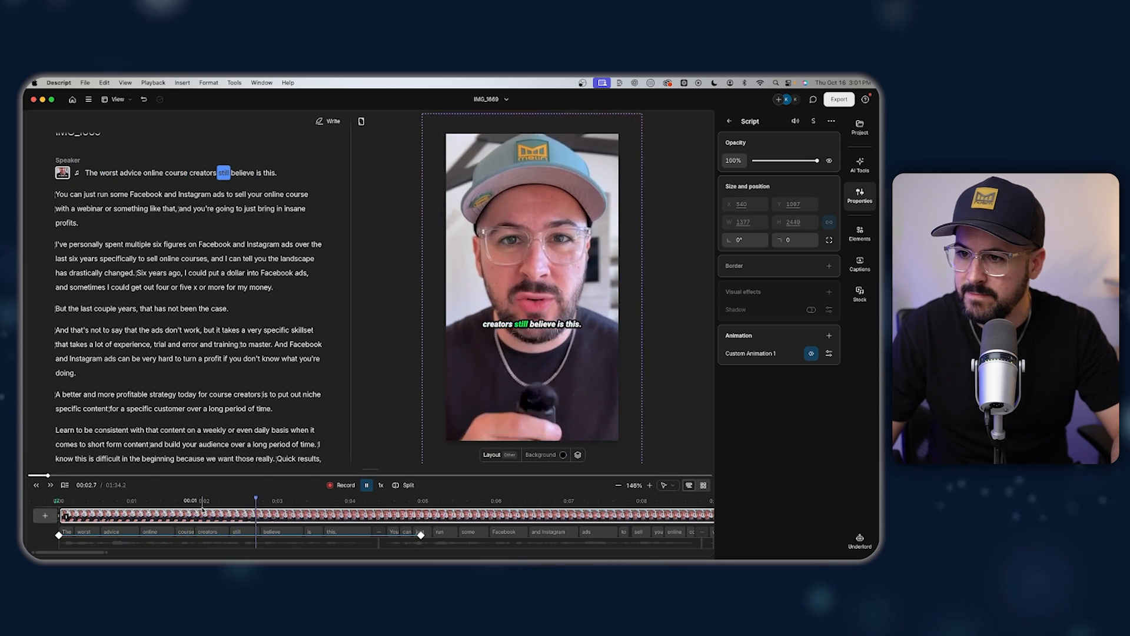
{"action": "key", "text": "space"}
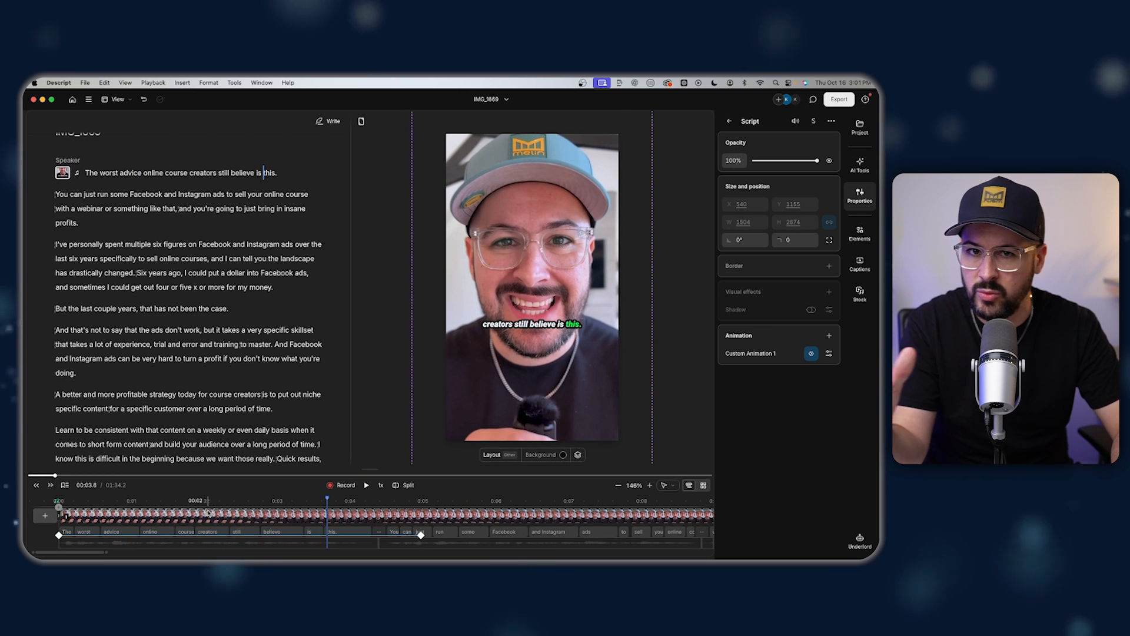
{"action": "left_click", "coordinate": [43, 501]}
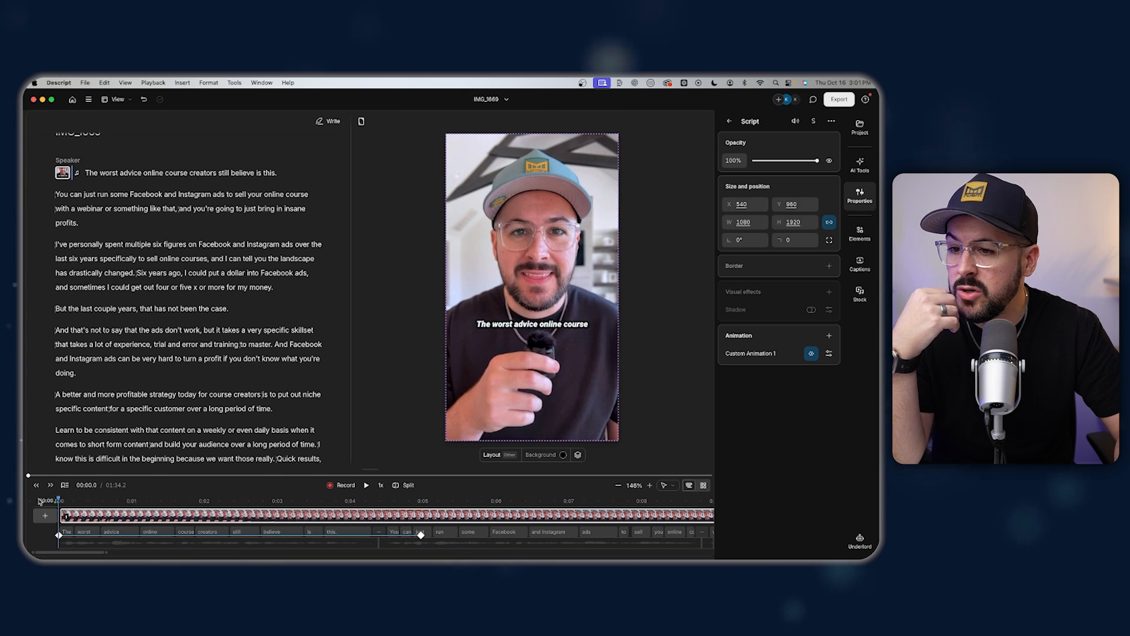
- Examine the stock visuals and the available elements, including annotations, overlays and frames
{"action": "left_click", "coordinate": [860, 293]}
{"action": "left_click", "coordinate": [767, 159]}
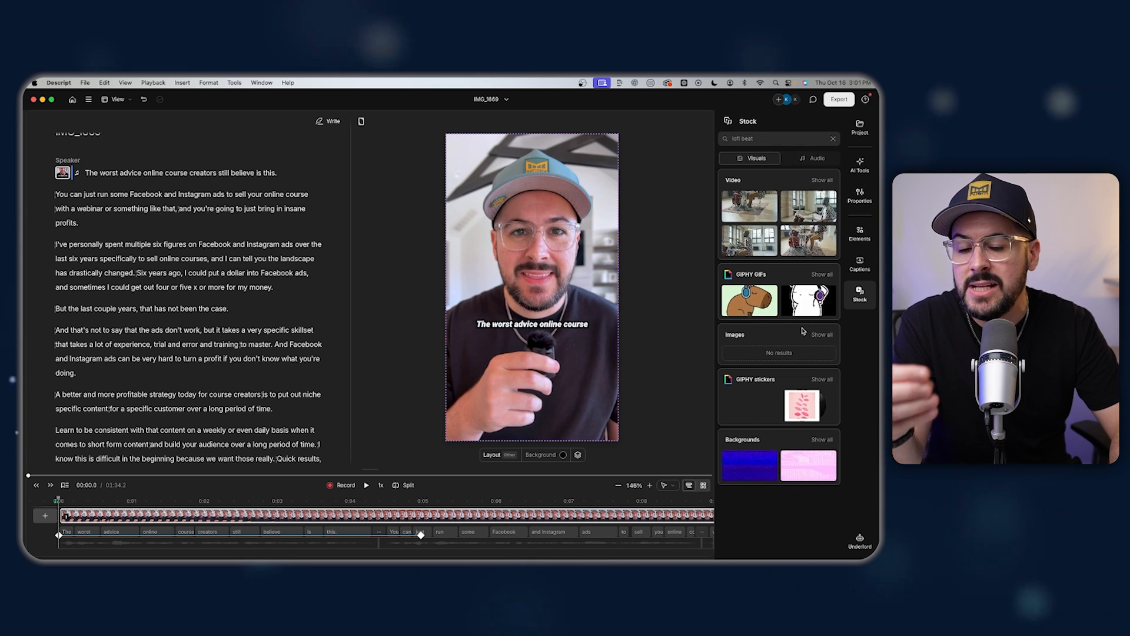
{"action": "left_click", "coordinate": [860, 243]}
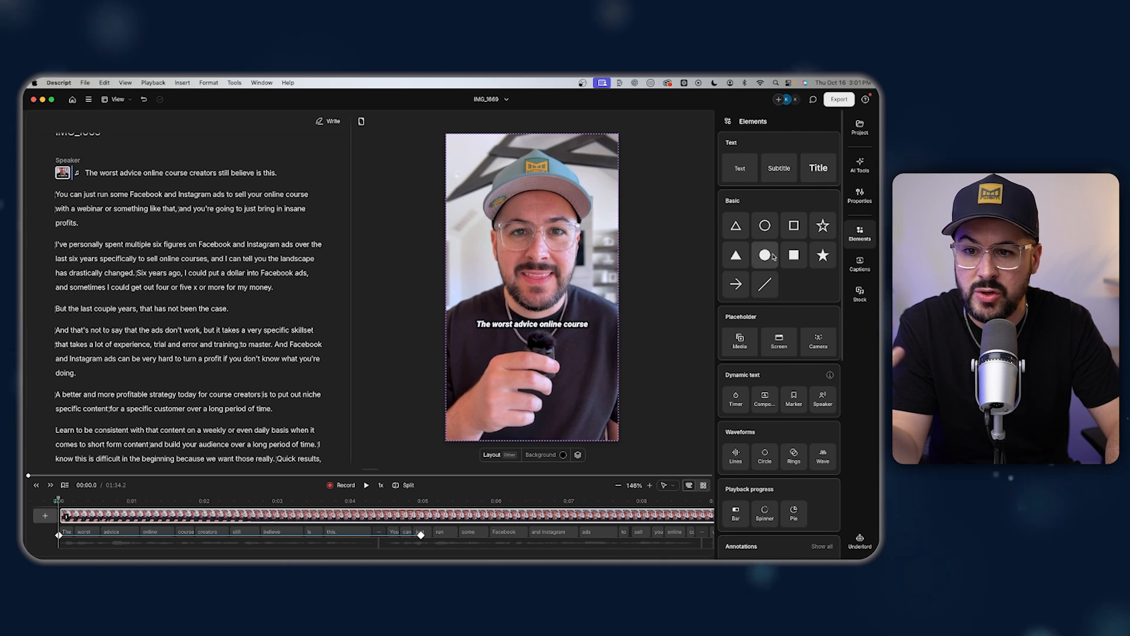
{"action": "scroll", "coordinate": [808, 305], "scroll_direction": "down", "scroll_amount": 10}
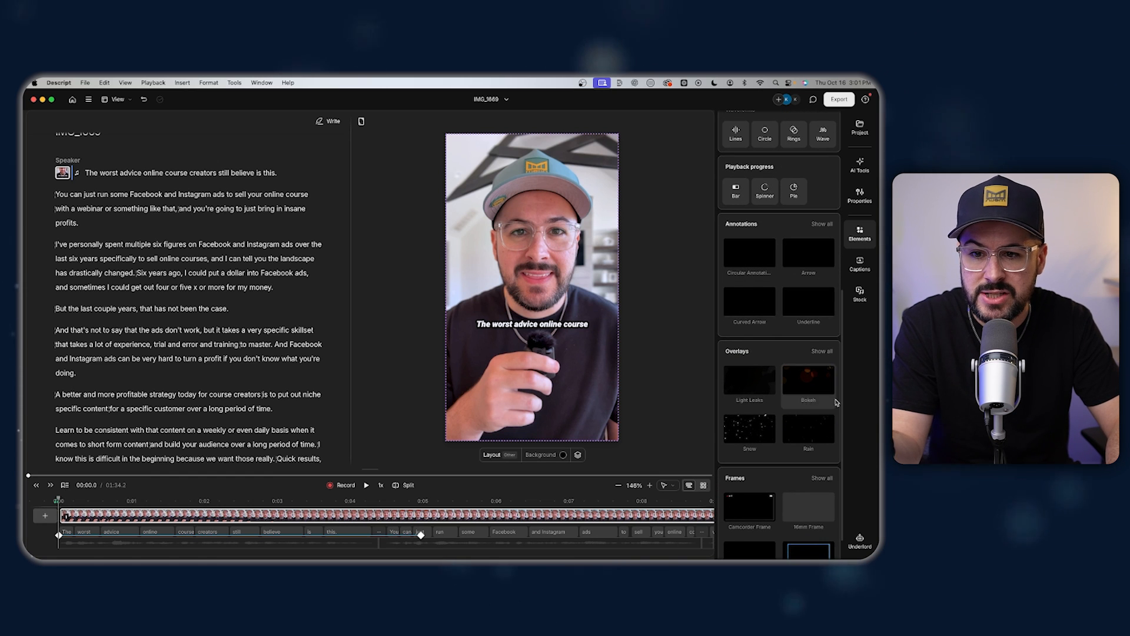
{"action": "scroll", "coordinate": [793, 376], "scroll_direction": "down", "scroll_amount": 2}
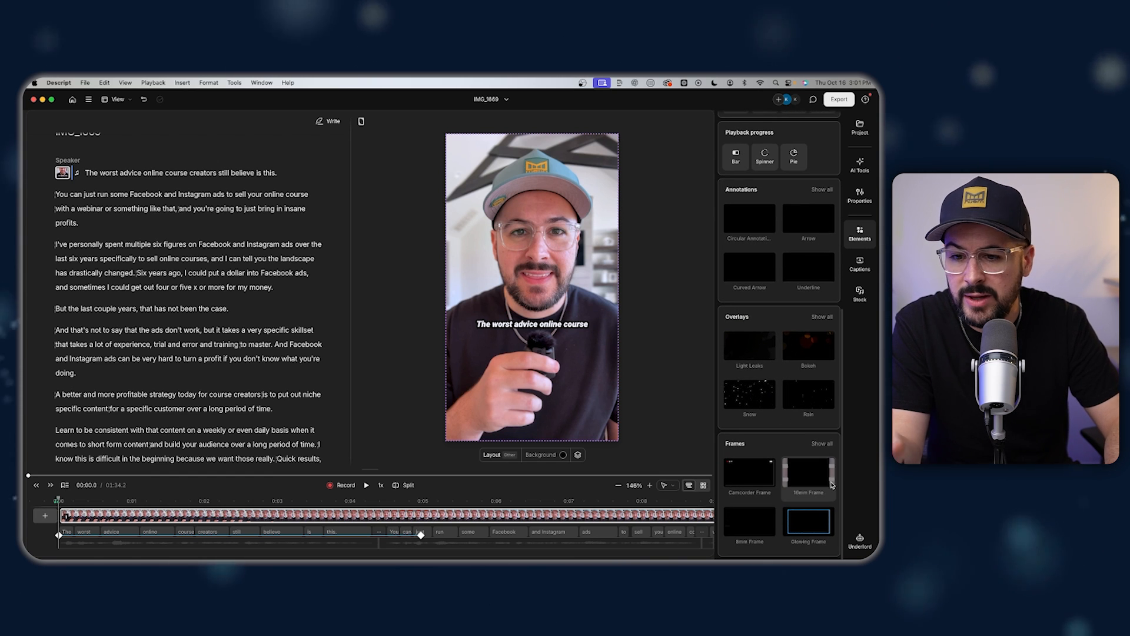